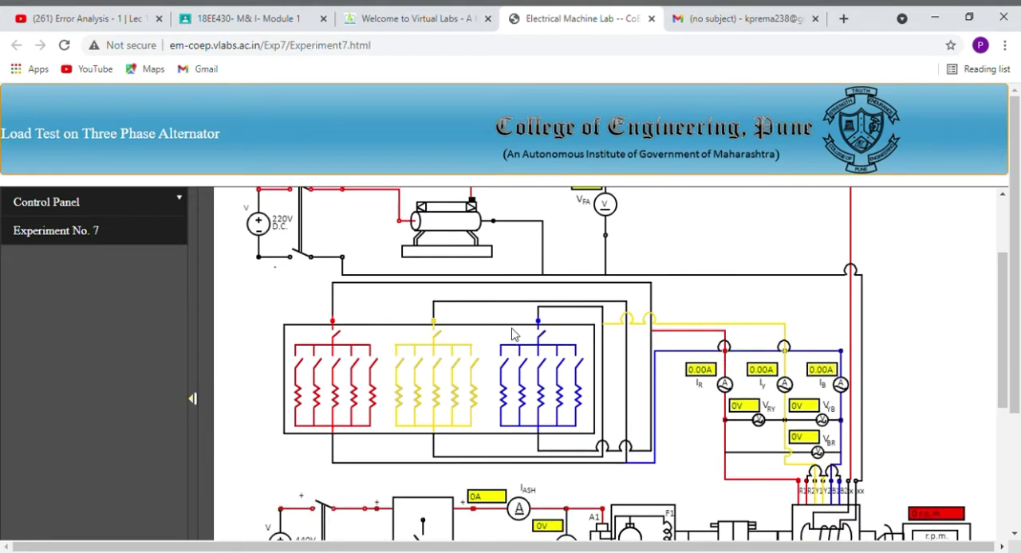
Close the DC shunt motor's 440 V supply switch and raise the armature voltage to 60 V.
scroll(514, 332, "up", 2)
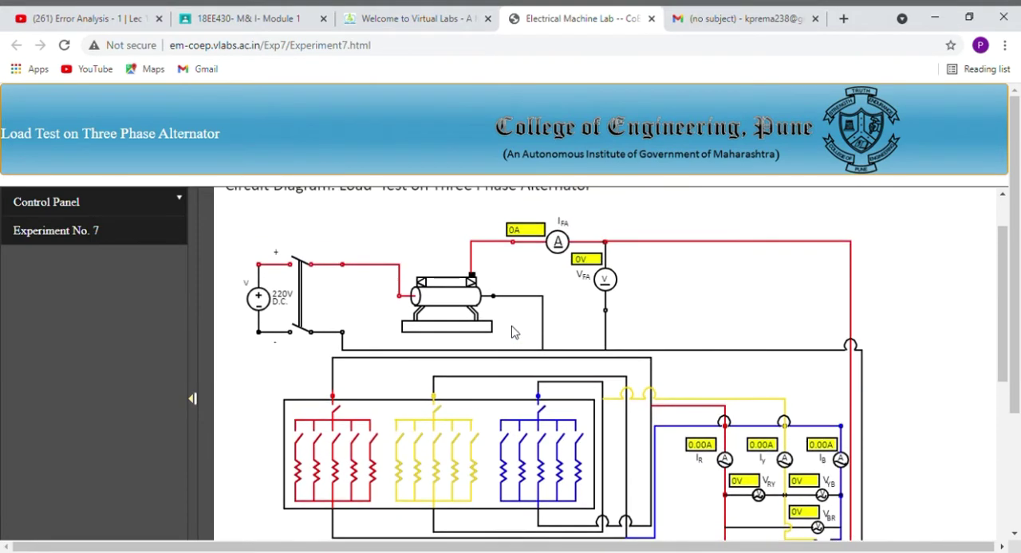
scroll(513, 333, "down", 2)
scroll(513, 333, "down", 1)
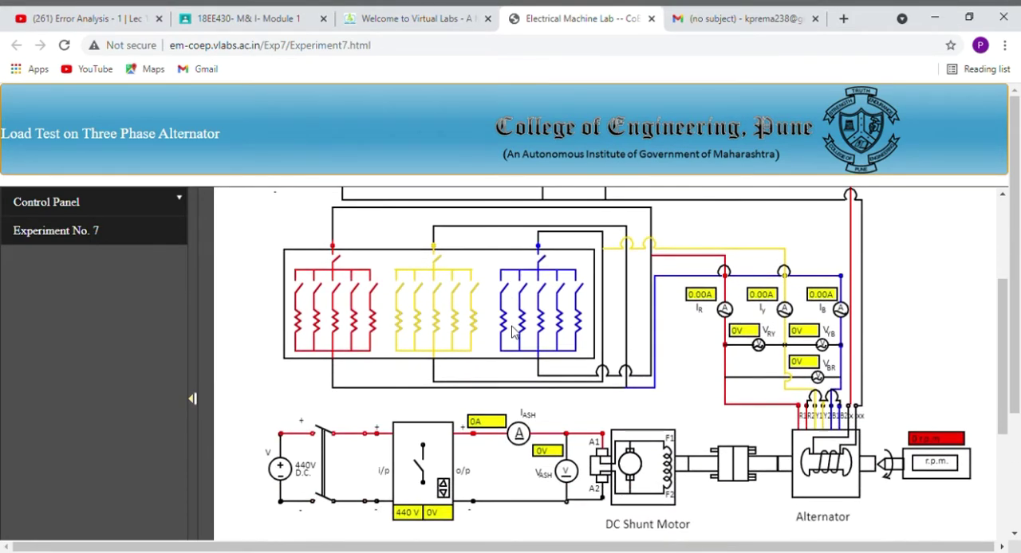
scroll(514, 333, "down", 1)
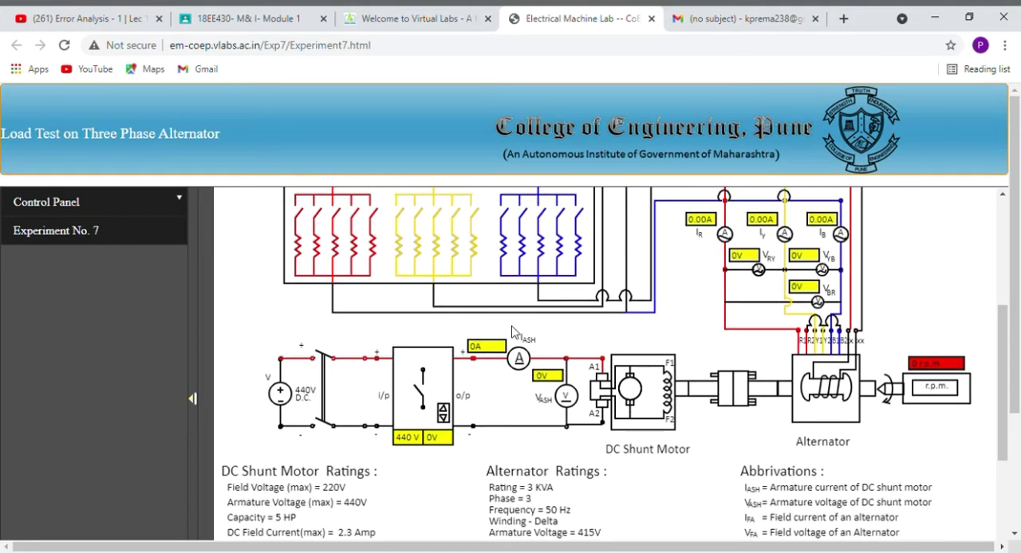
scroll(514, 332, "down", 1)
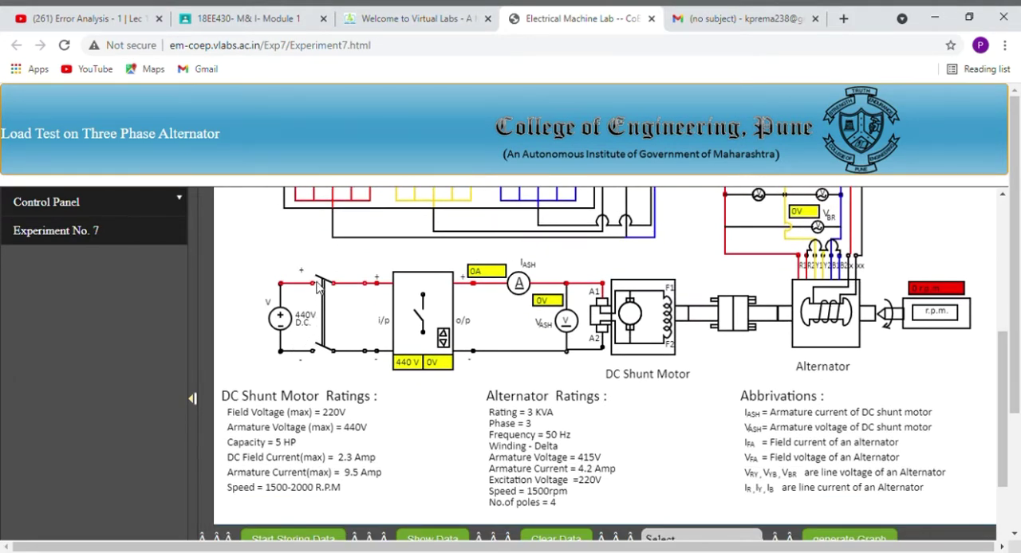
left_click(319, 343)
left_click(444, 339)
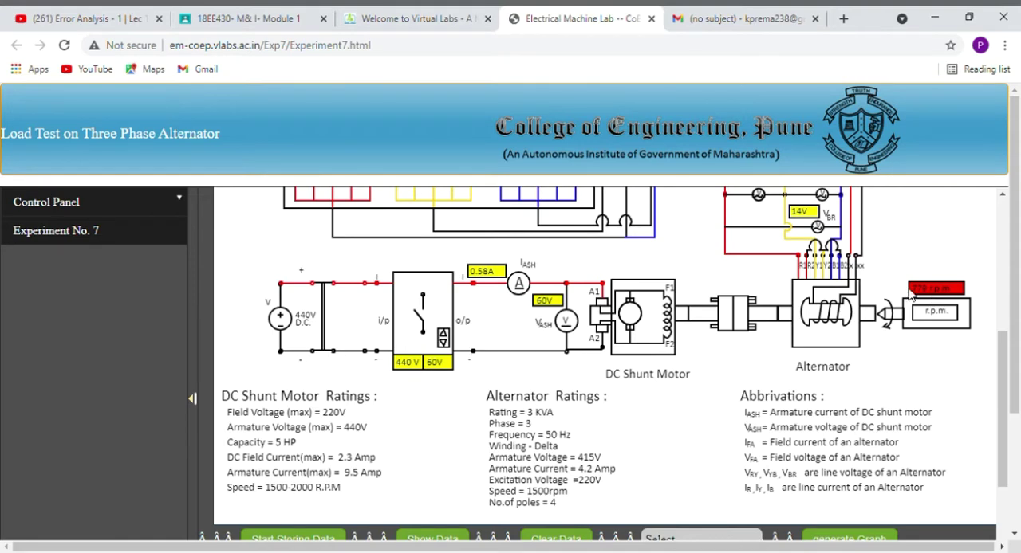
Adjust the DC shunt motor's armature voltage to 428 V to run the alternator at about 1500 rpm.
left_click(445, 335)
left_click(446, 338)
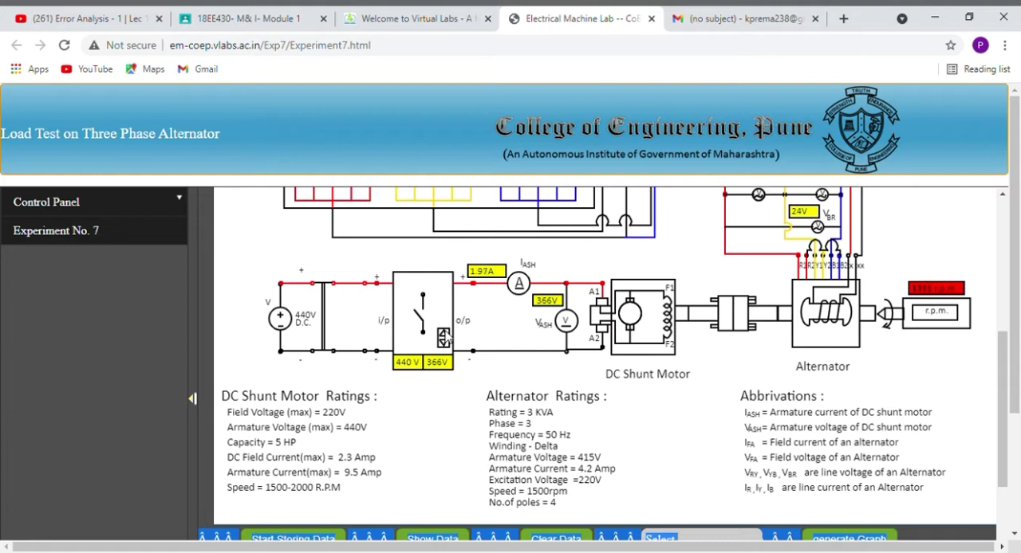
left_click(446, 340)
left_click(447, 340)
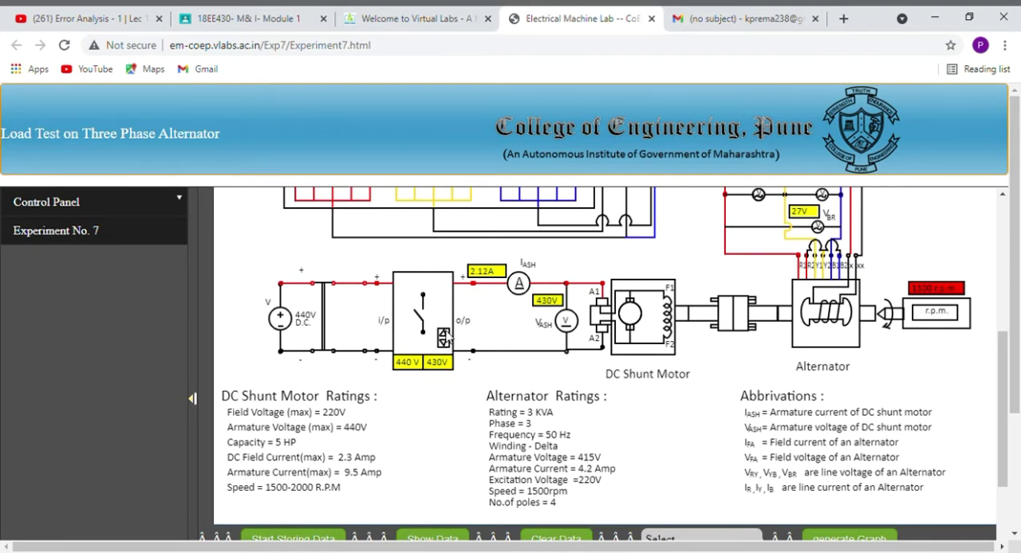
left_click(448, 342)
double_click(445, 341)
Close the 220 V DC supply switch of the alternator's field circuit.
scroll(374, 357, "up", 3)
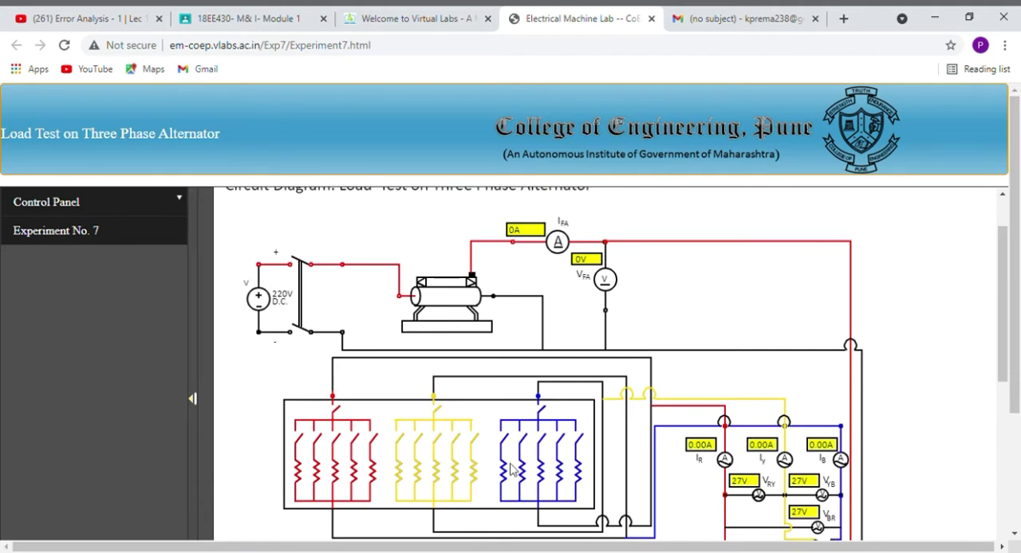
left_click(292, 273)
scroll(420, 323, "down", 1)
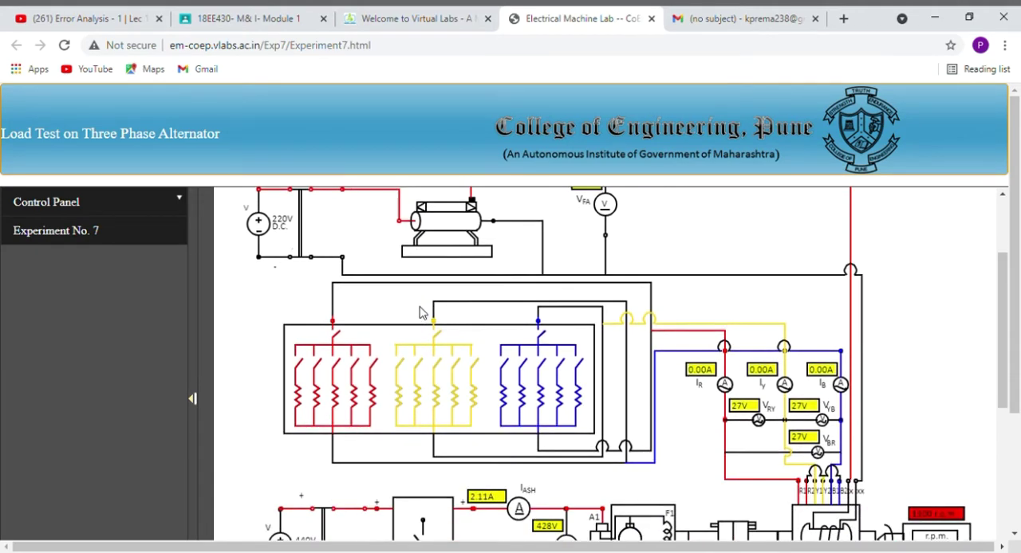
scroll(423, 313, "up", 1)
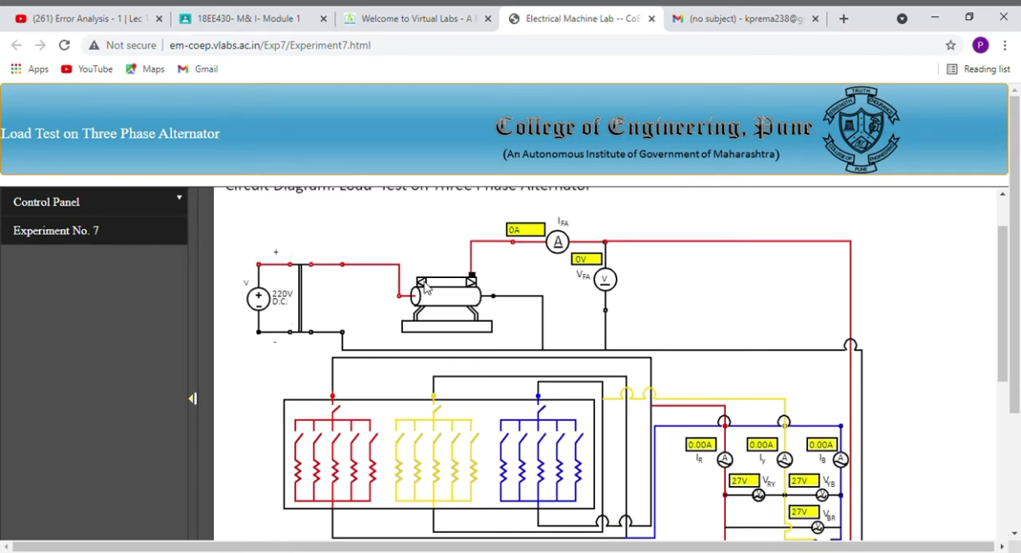
Raise the alternator's field voltage to 28 V with the field rheostat.
left_click(425, 288)
left_click(425, 289)
left_click(425, 289)
left_click(425, 288)
left_click(425, 289)
left_click(425, 289)
left_click(425, 289)
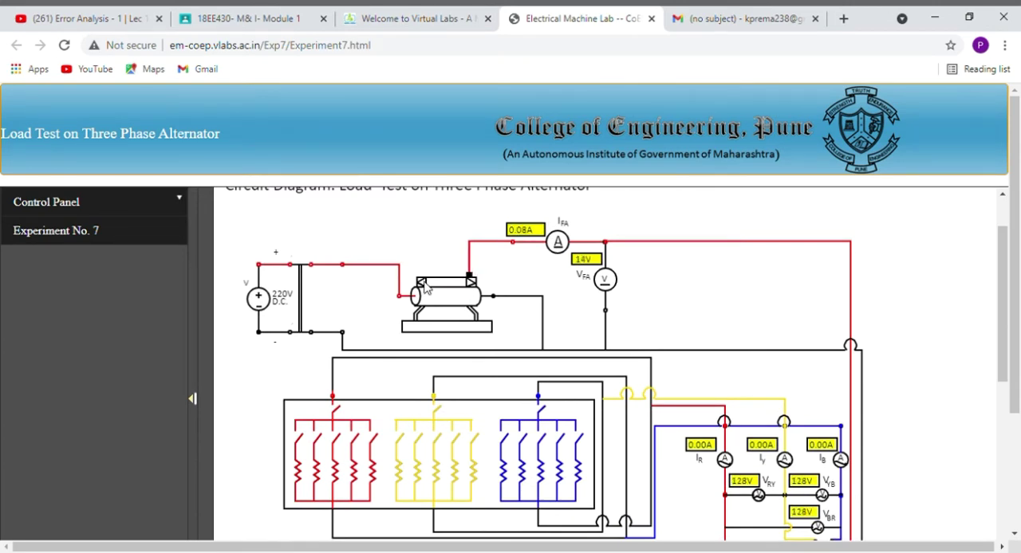
left_click(425, 289)
left_click(425, 289)
left_click(425, 289)
Adjust the field rheostat to an 84 V field voltage, bringing the line voltages to about the rated 415 V.
scroll(426, 289, "down", 1)
scroll(425, 289, "down", 4)
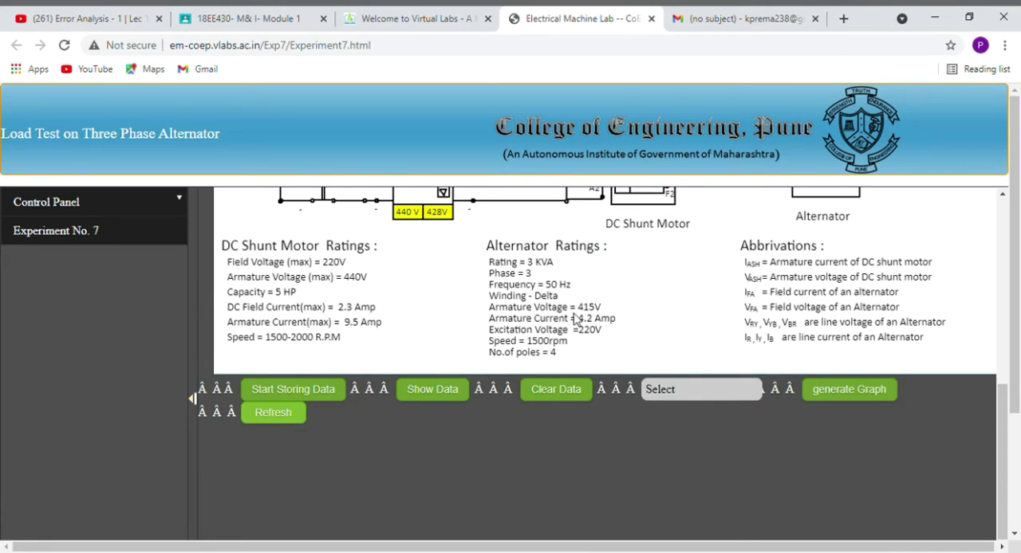
scroll(522, 319, "up", 5)
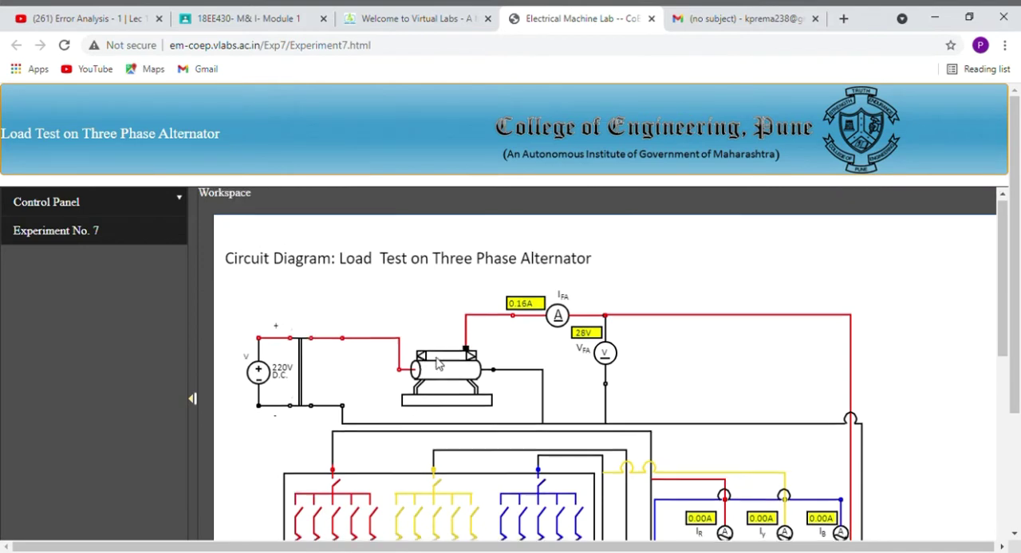
scroll(431, 359, "down", 2)
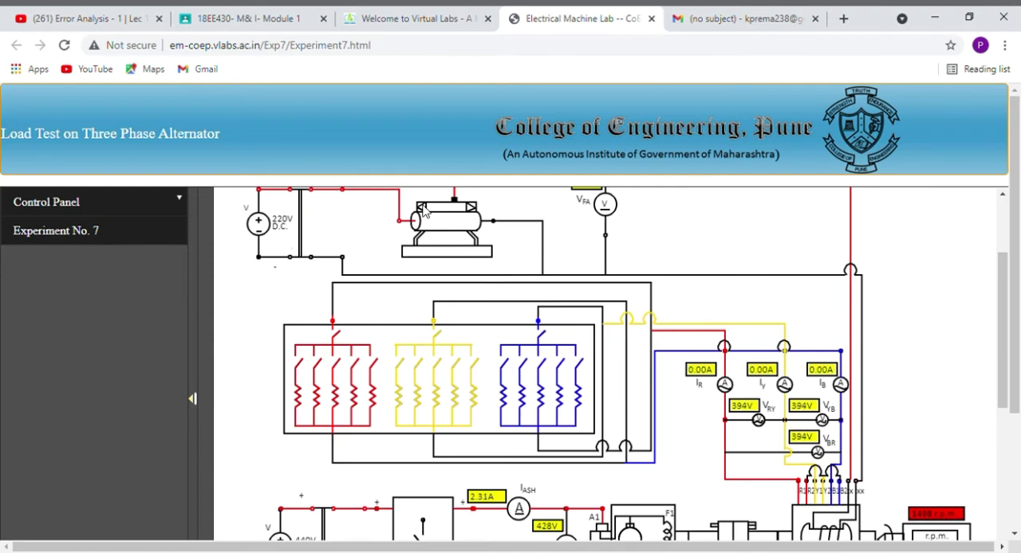
scroll(548, 287, "down", 4)
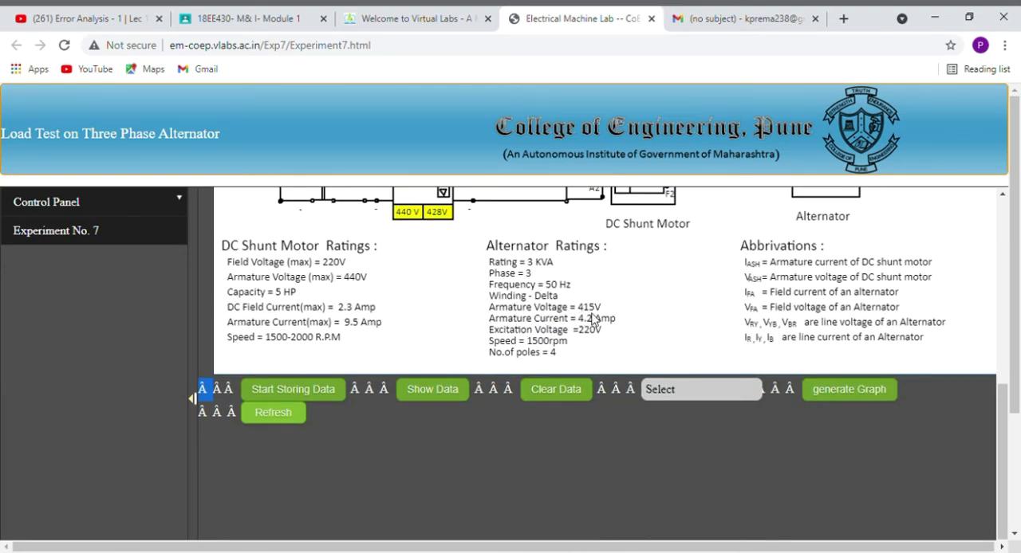
scroll(592, 319, "up", 5)
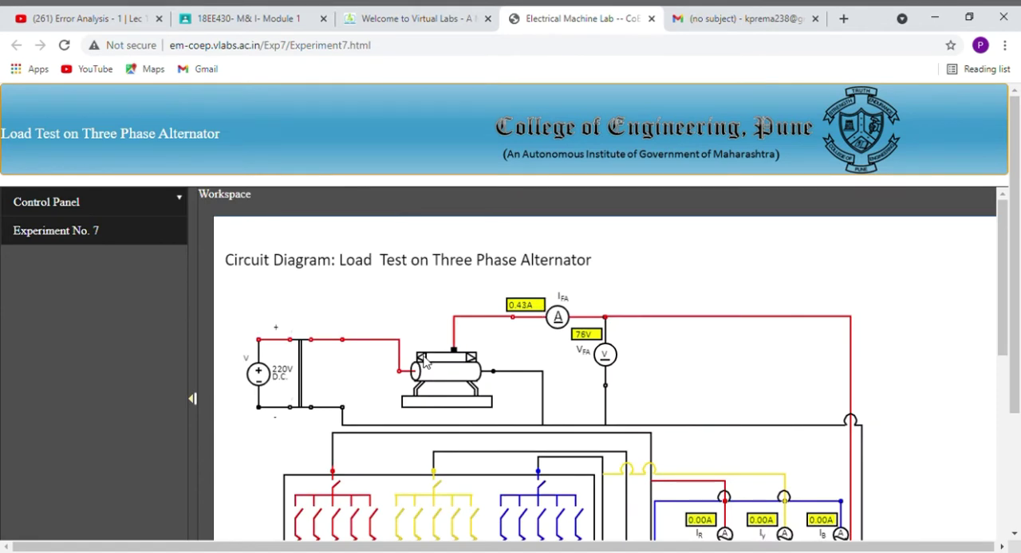
scroll(425, 363, "down", 1)
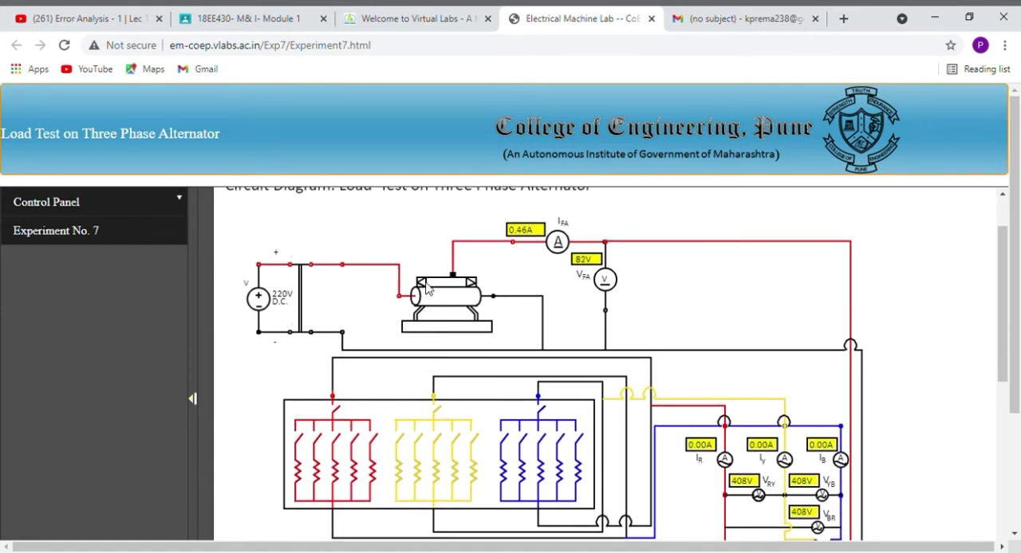
left_click(426, 283)
left_click(425, 283)
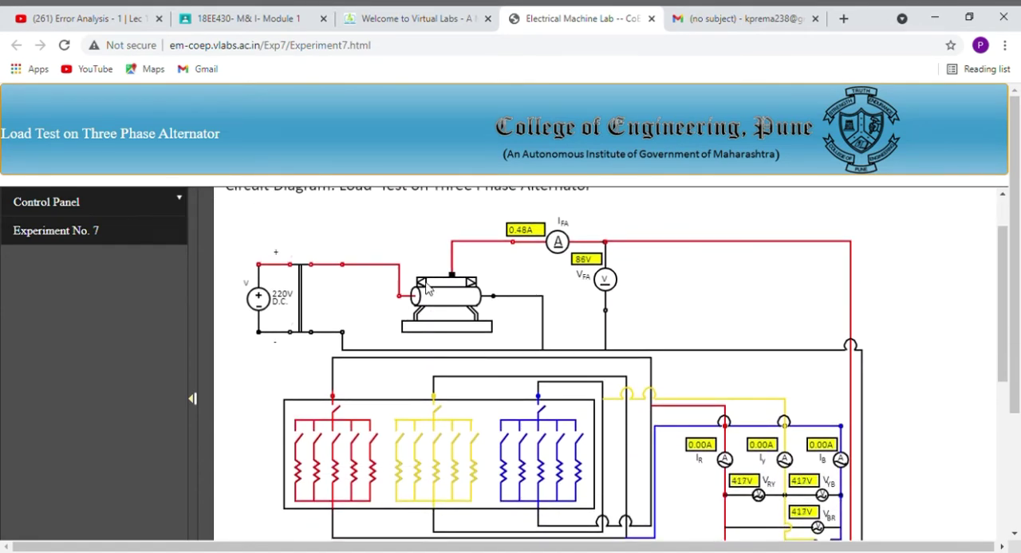
left_click(471, 285)
Examine the no-load line voltages and currents, the motor readings and speed, and the alternator's field readings.
scroll(610, 349, "down", 1)
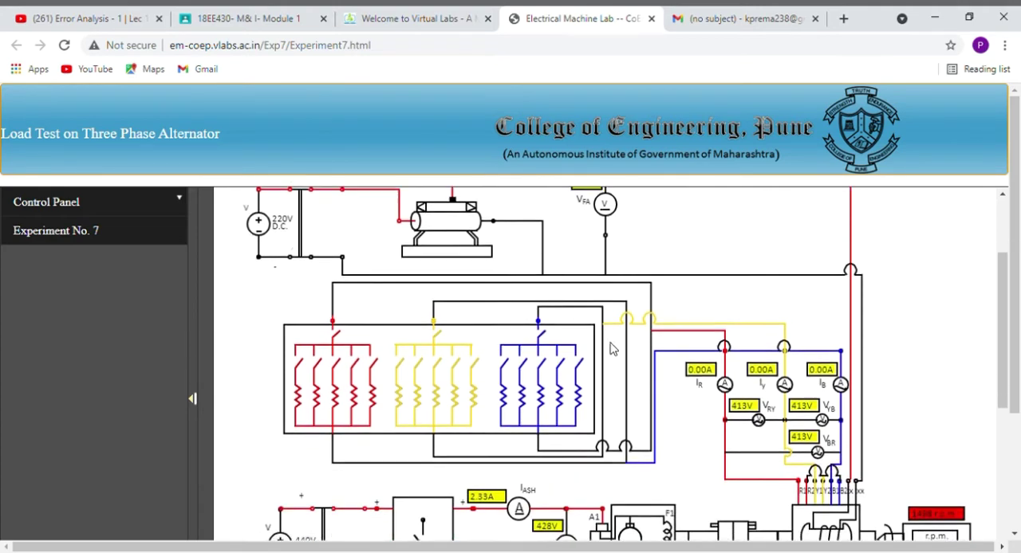
scroll(610, 350, "down", 1)
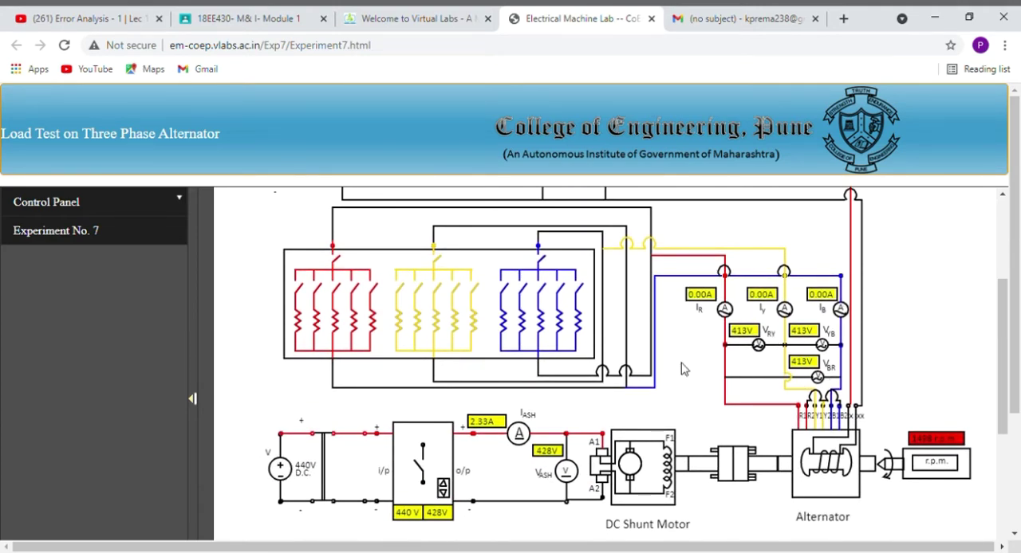
scroll(684, 371, "down", 1)
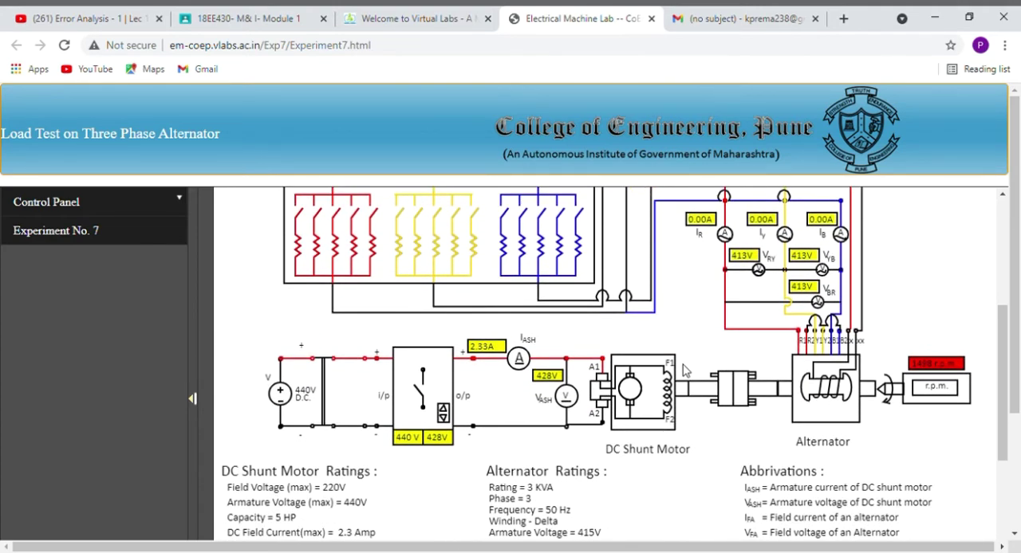
scroll(682, 370, "up", 1)
scroll(698, 365, "up", 1)
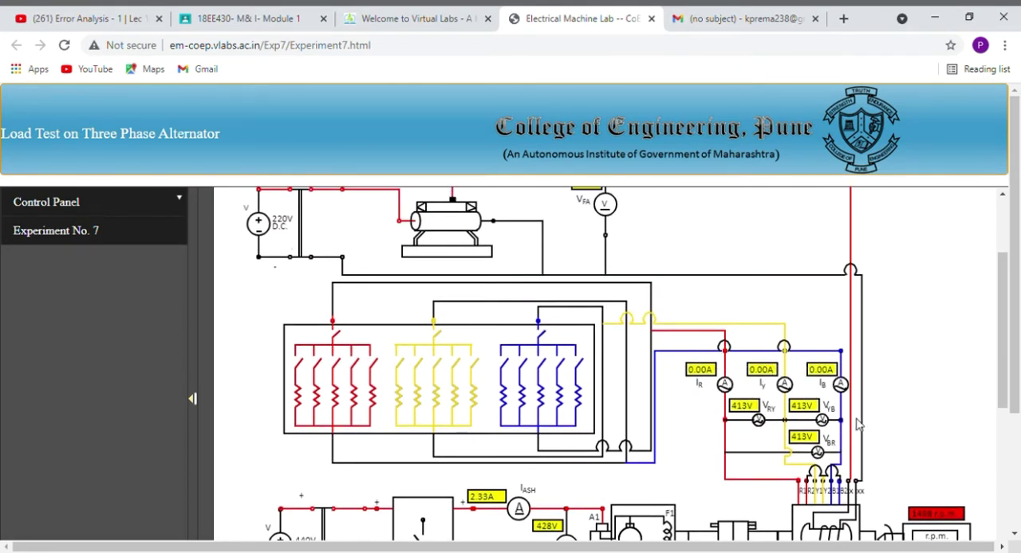
scroll(739, 426, "up", 1)
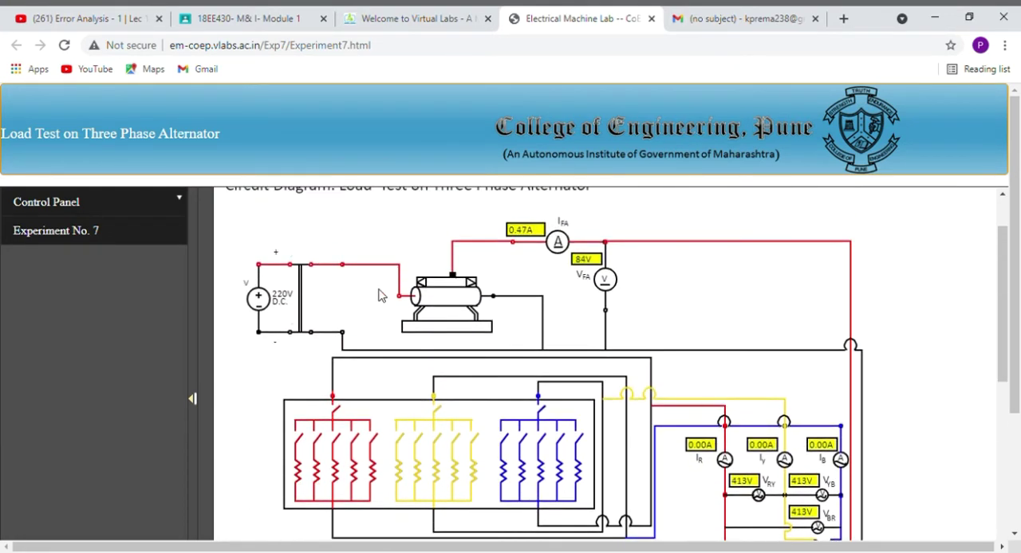
scroll(726, 371, "down", 1)
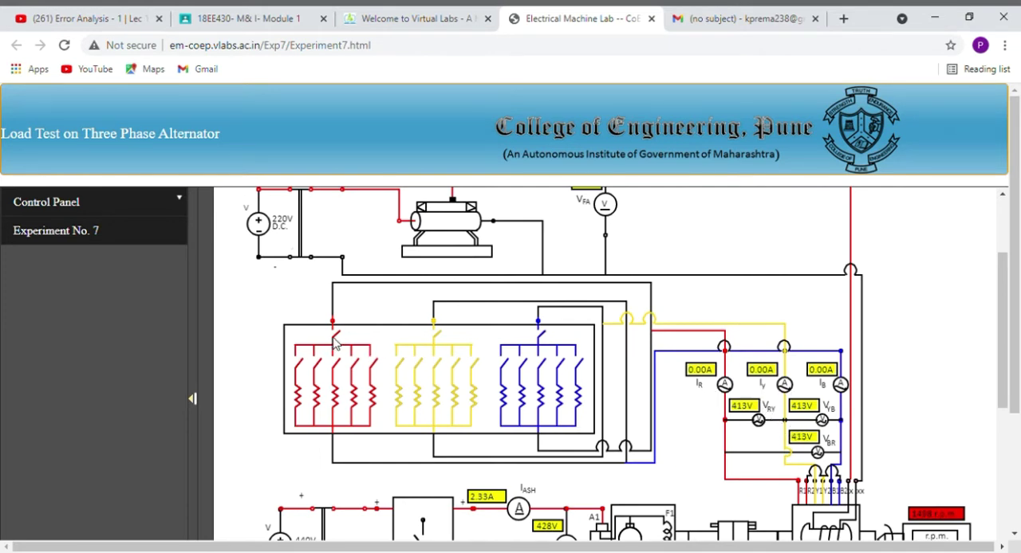
Store the no-load readings and show them in the data table.
scroll(474, 385, "down", 4)
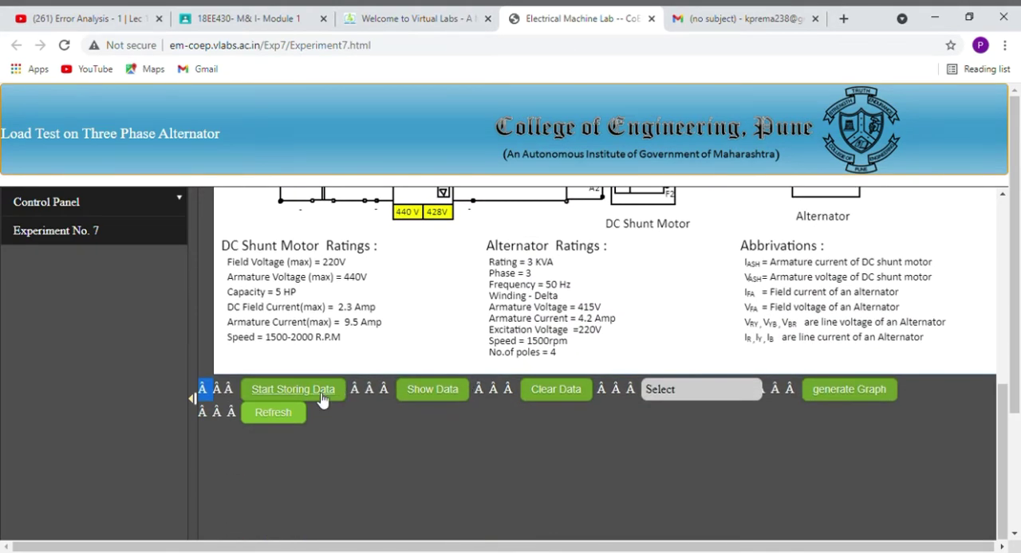
left_click(323, 398)
left_click(427, 390)
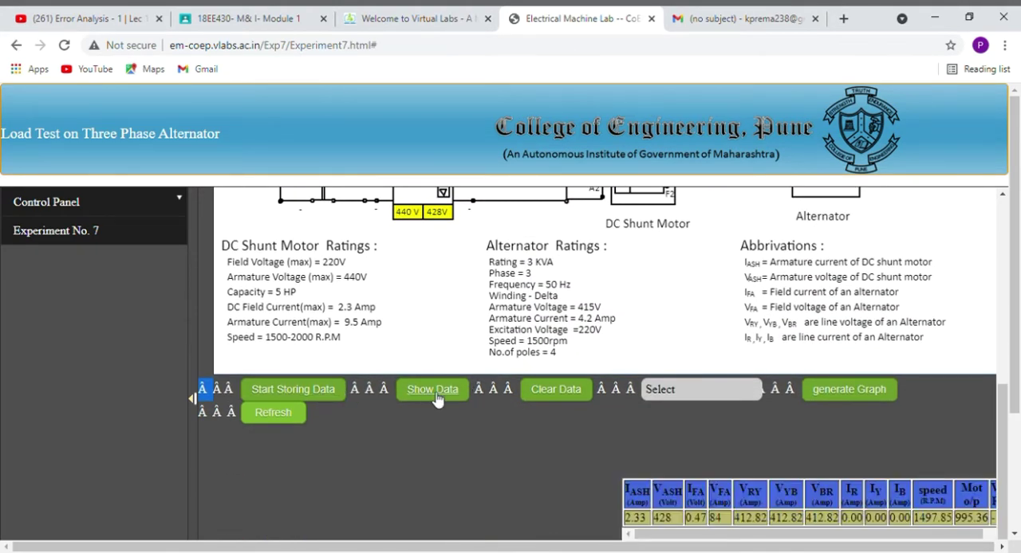
scroll(517, 417, "down", 1)
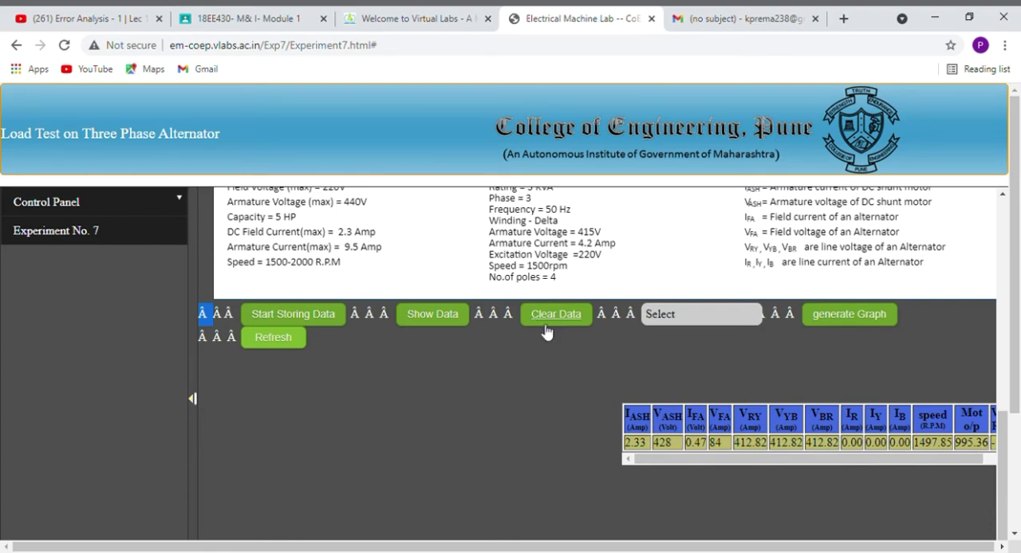
Switch on the red-phase load with its first resistor and add the readings to the data table.
scroll(490, 302, "up", 5)
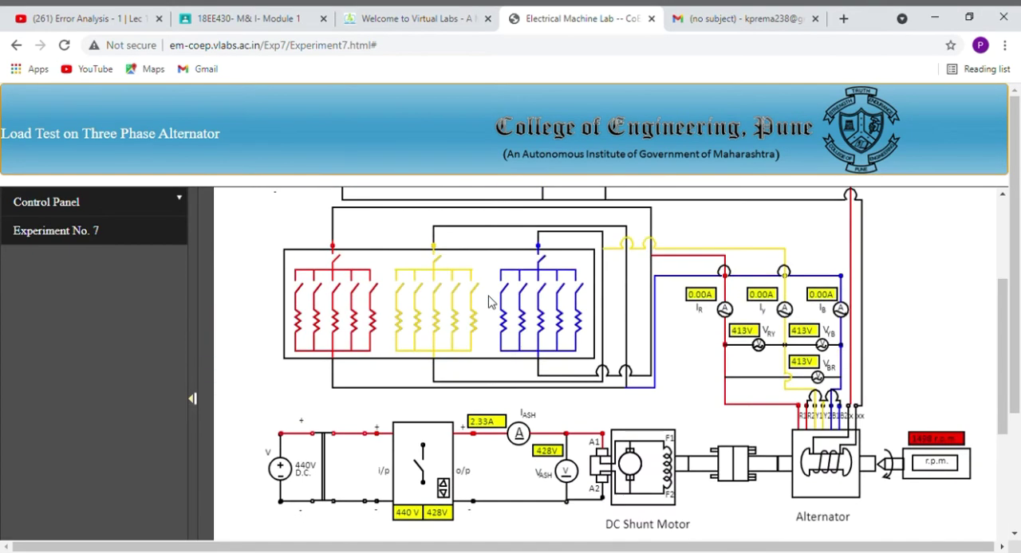
scroll(491, 302, "up", 1)
scroll(335, 414, "down", 1)
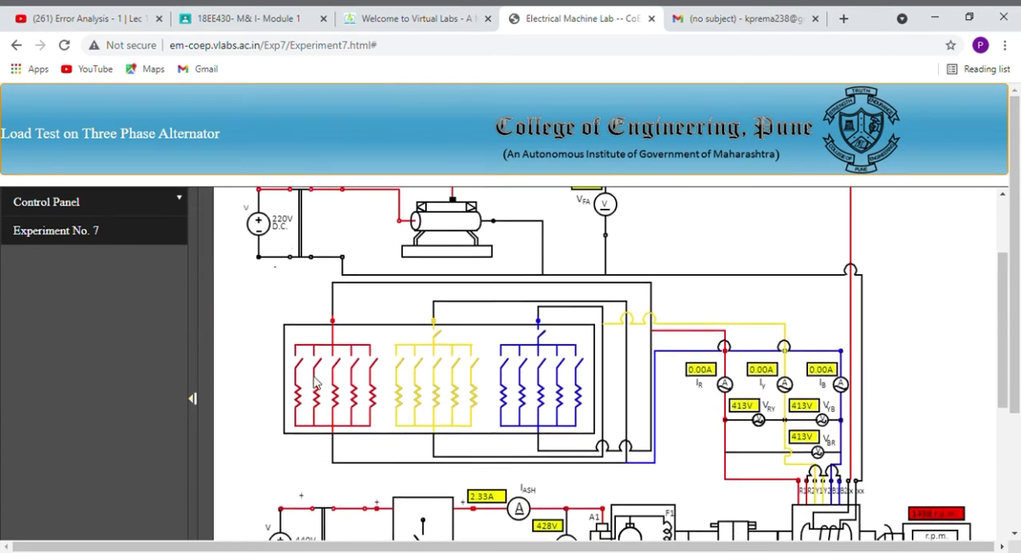
scroll(311, 366, "down", 4)
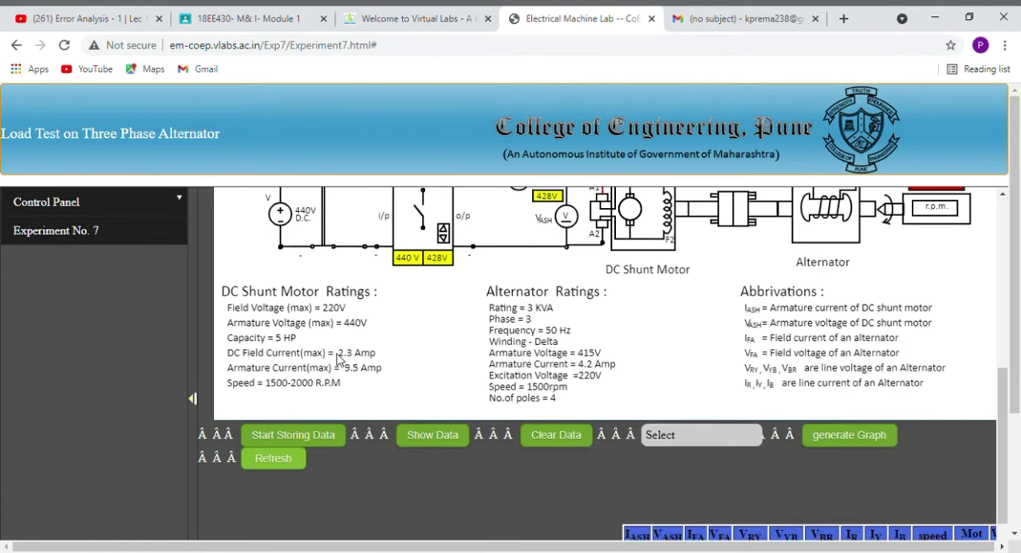
left_click(427, 391)
scroll(471, 404, "down", 2)
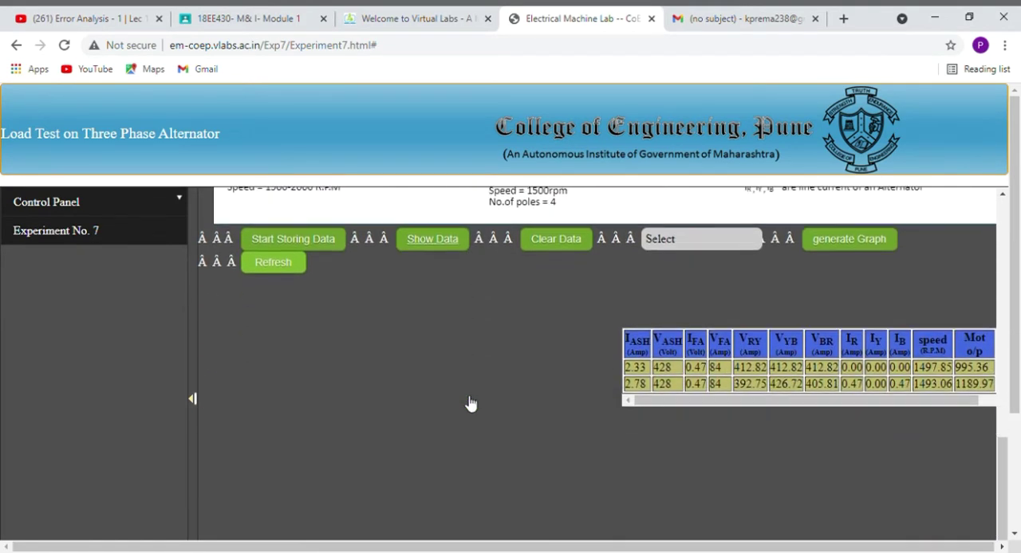
Switch on the yellow-phase load with its first resistor and add the readings to the data table.
scroll(471, 404, "up", 5)
scroll(437, 246, "up", 1)
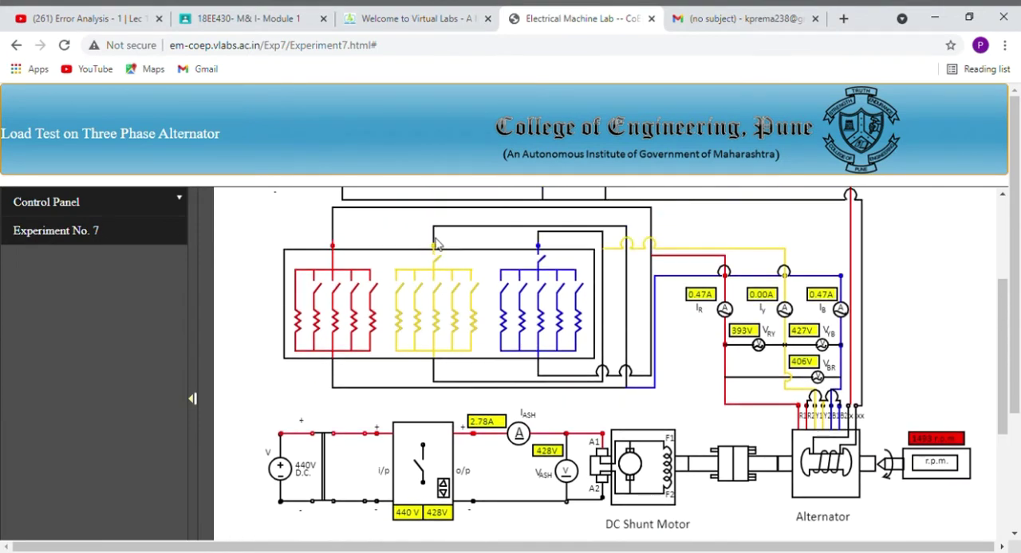
scroll(443, 287, "down", 5)
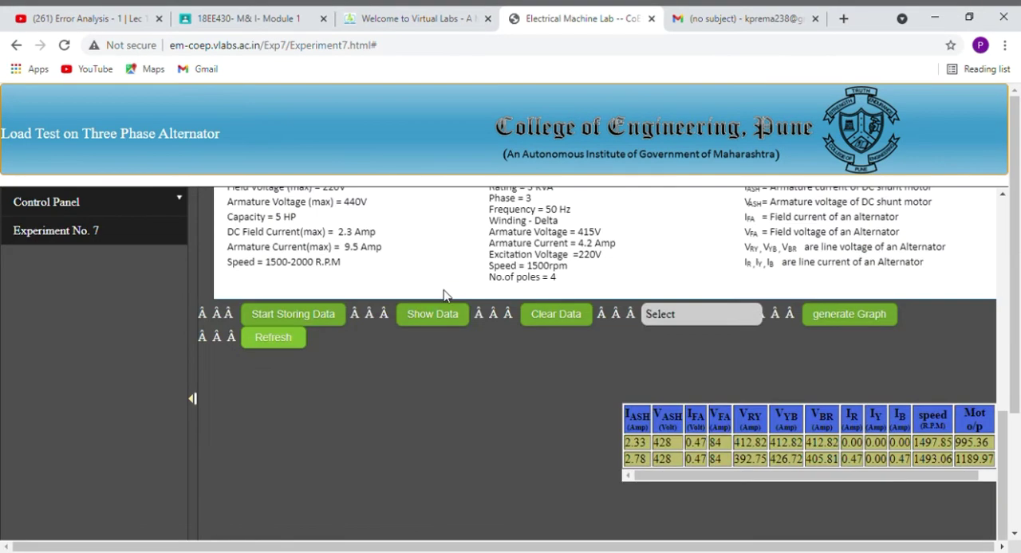
left_click(422, 317)
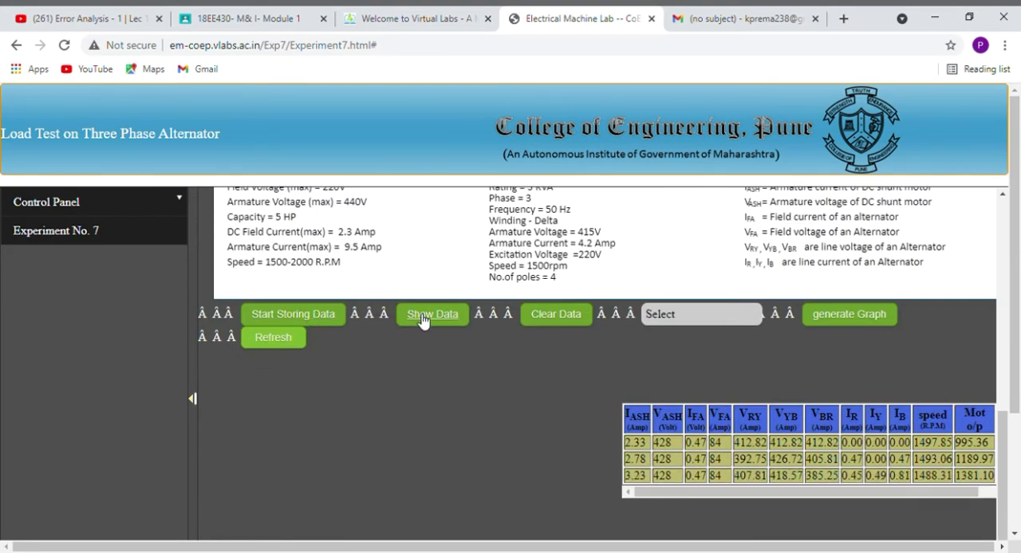
Switch on the blue-phase load with its first resistor and add the readings to the data table.
scroll(447, 343, "up", 5)
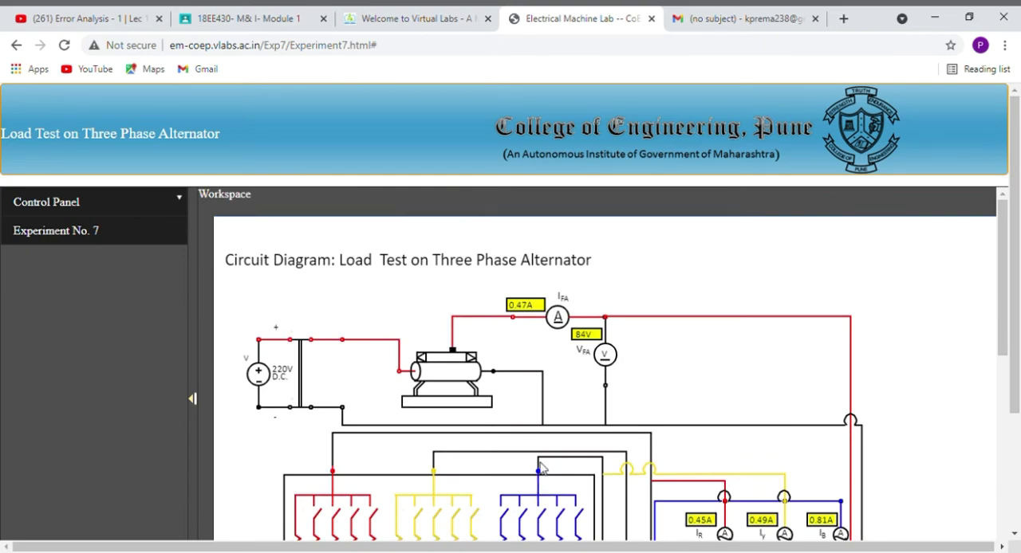
scroll(541, 469, "down", 2)
scroll(504, 370, "down", 3)
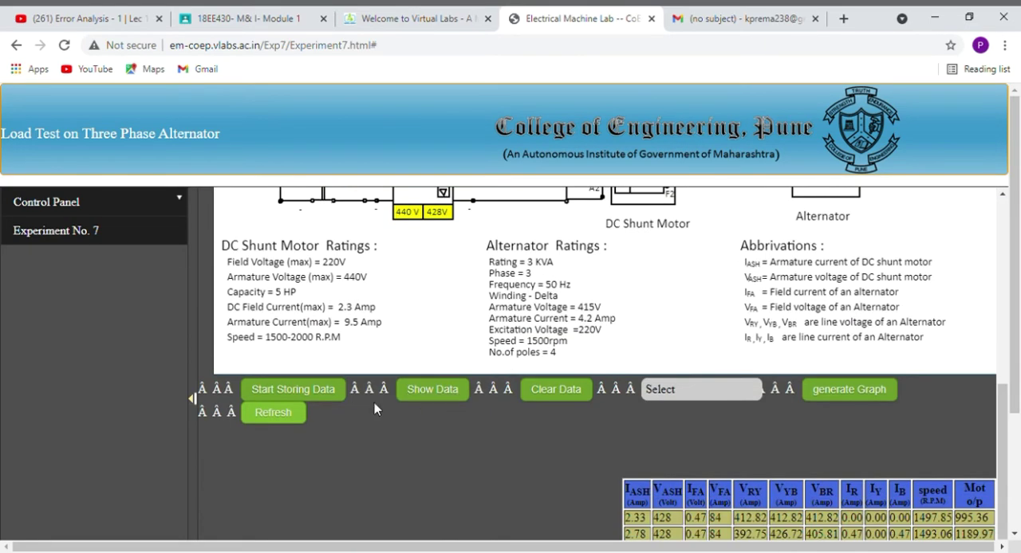
scroll(437, 406, "down", 1)
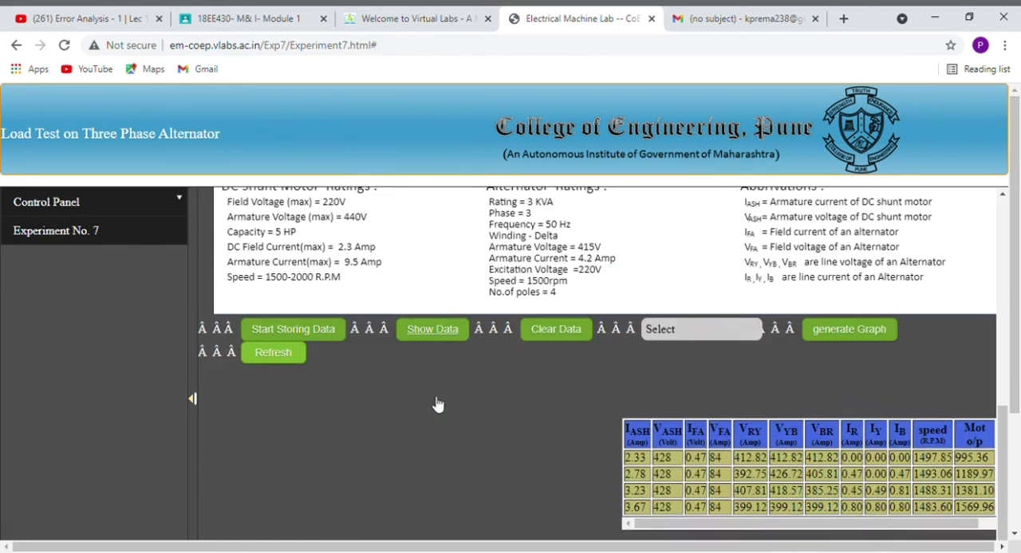
Switch on the second red-phase resistor and the second yellow-phase resistor, adding the readings to the data table after each.
scroll(415, 391, "up", 5)
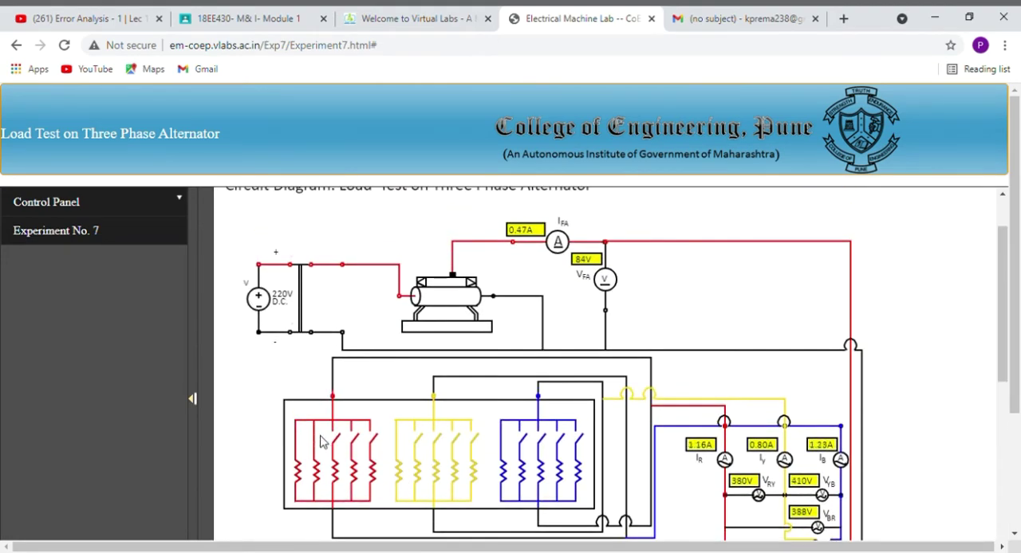
scroll(351, 435, "down", 5)
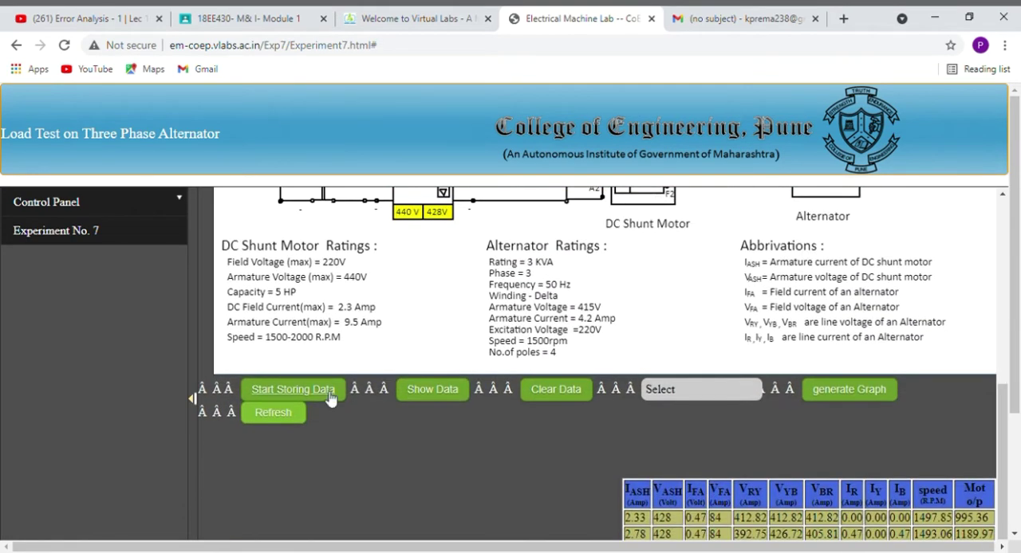
scroll(430, 391, "up", 5)
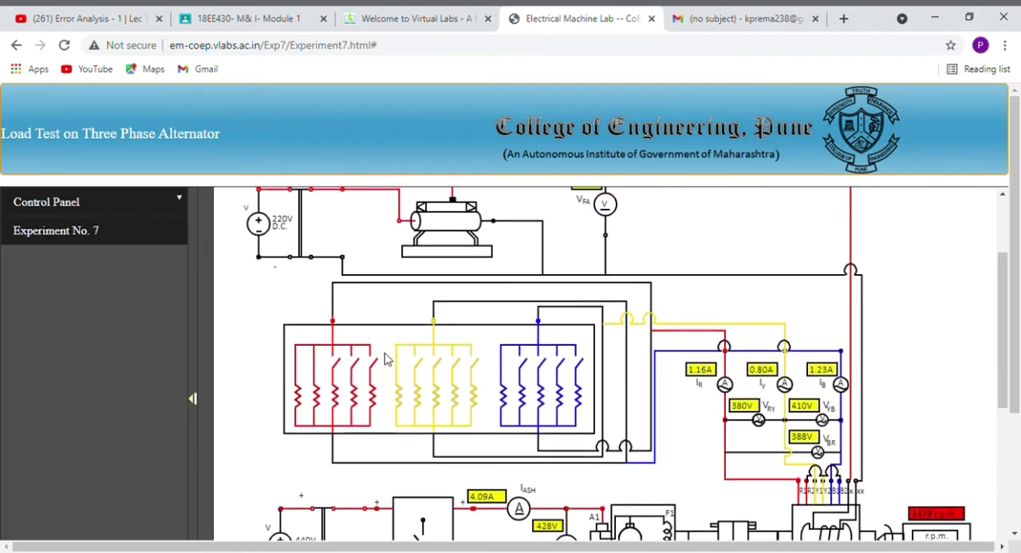
scroll(344, 346, "down", 5)
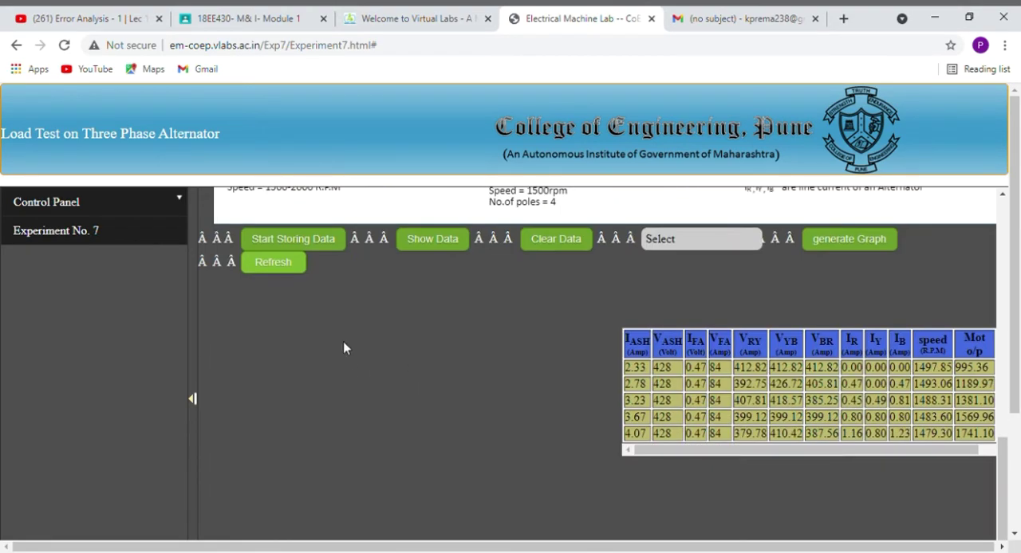
left_click(413, 246)
Switch on the second blue-phase resistor and add the balanced-load readings to the data table.
scroll(422, 248, "up", 5)
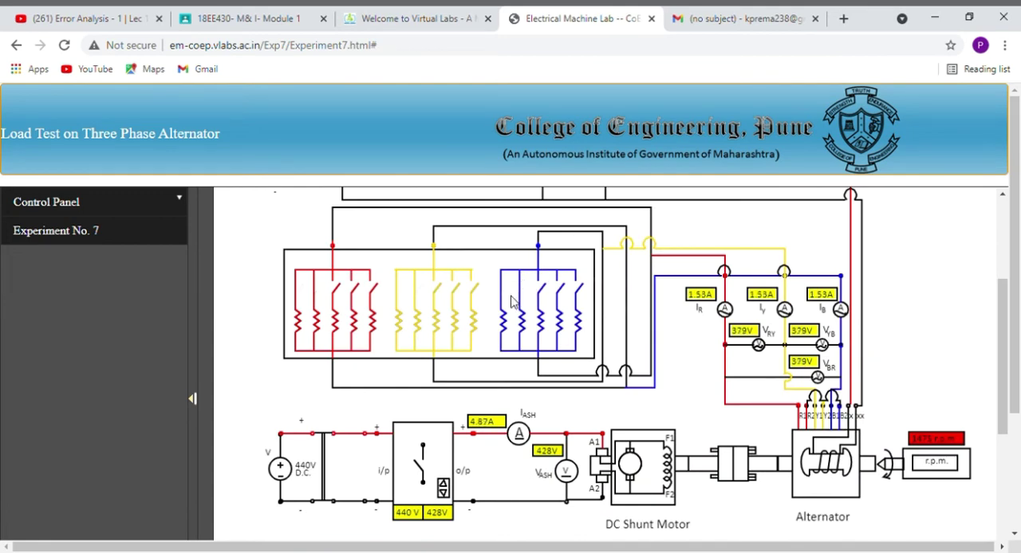
scroll(370, 321, "down", 5)
left_click(420, 388)
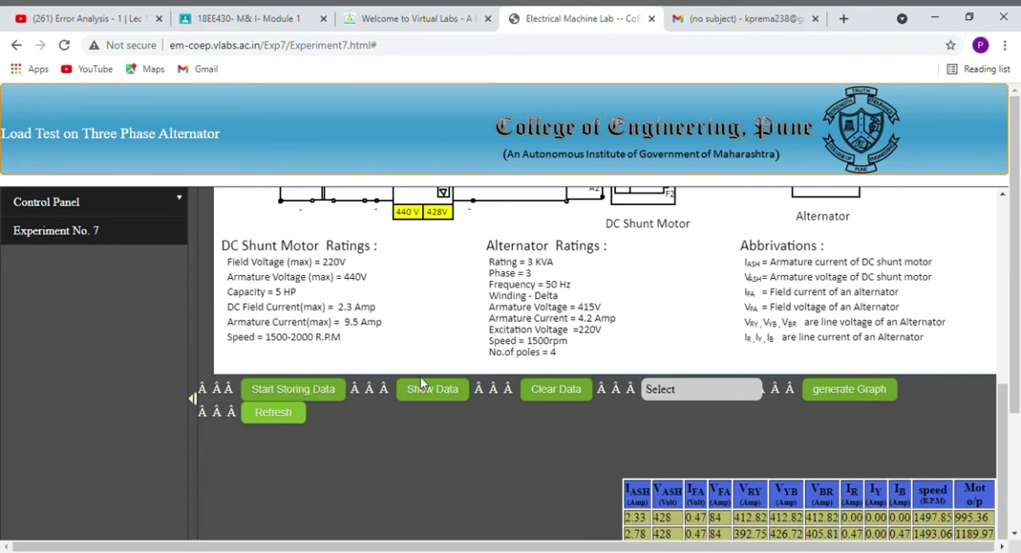
scroll(420, 373, "down", 5)
Switch on the third red-phase resistor in the load bank.
scroll(420, 372, "up", 2)
scroll(420, 372, "up", 4)
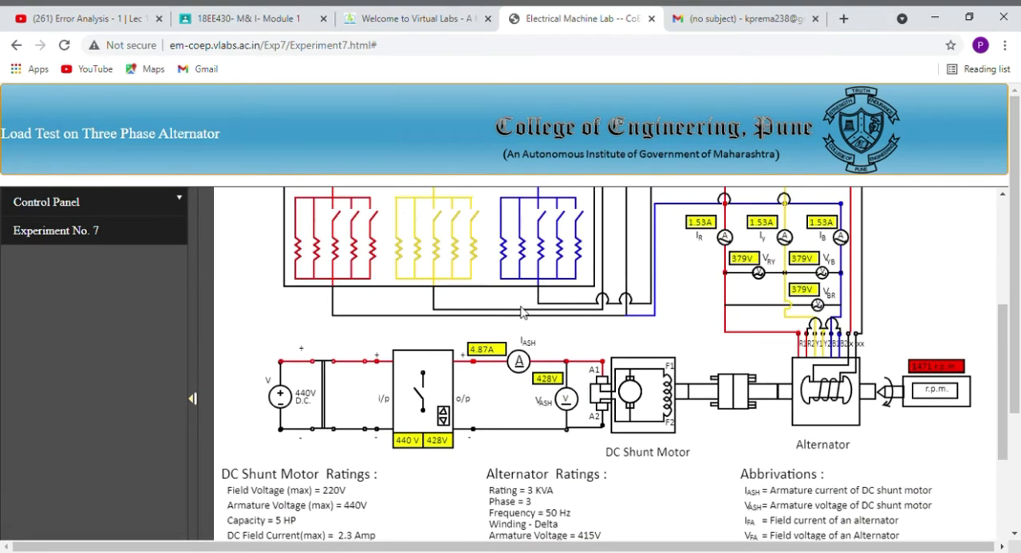
scroll(336, 223, "down", 4)
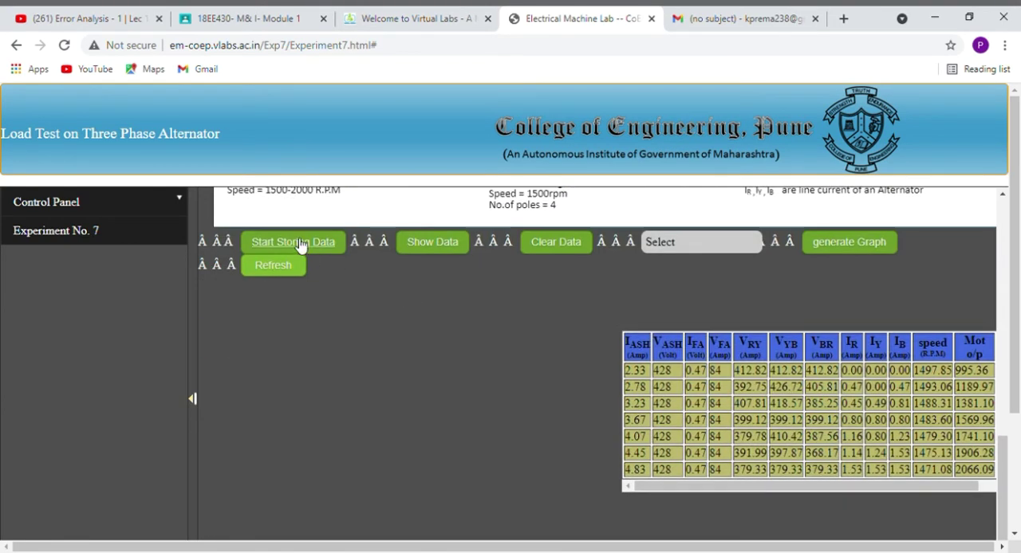
scroll(481, 345, "up", 3)
scroll(511, 339, "down", 3)
Generate the o/p Alt vs %Eff graph from the stored data and examine its plotted points.
left_click(686, 242)
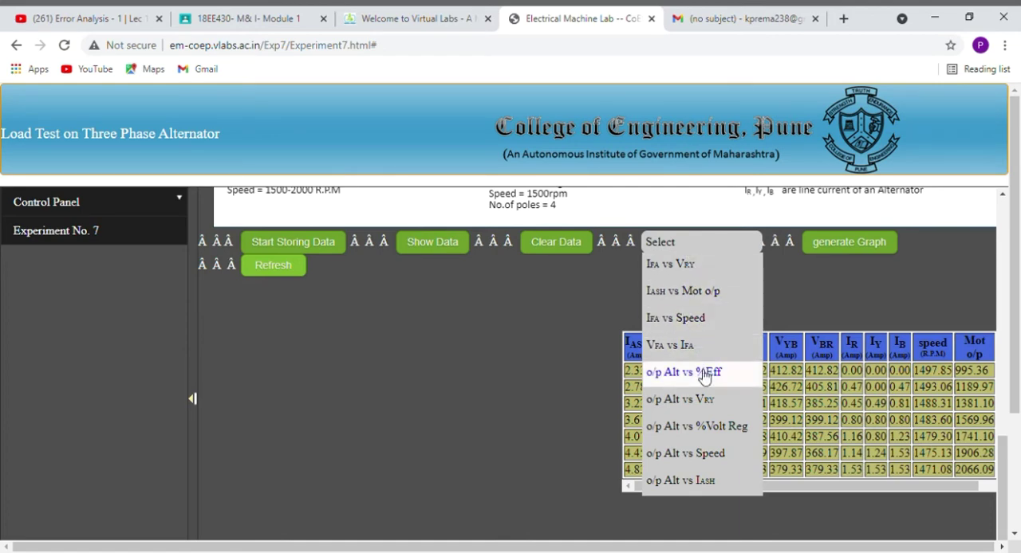
left_click(843, 251)
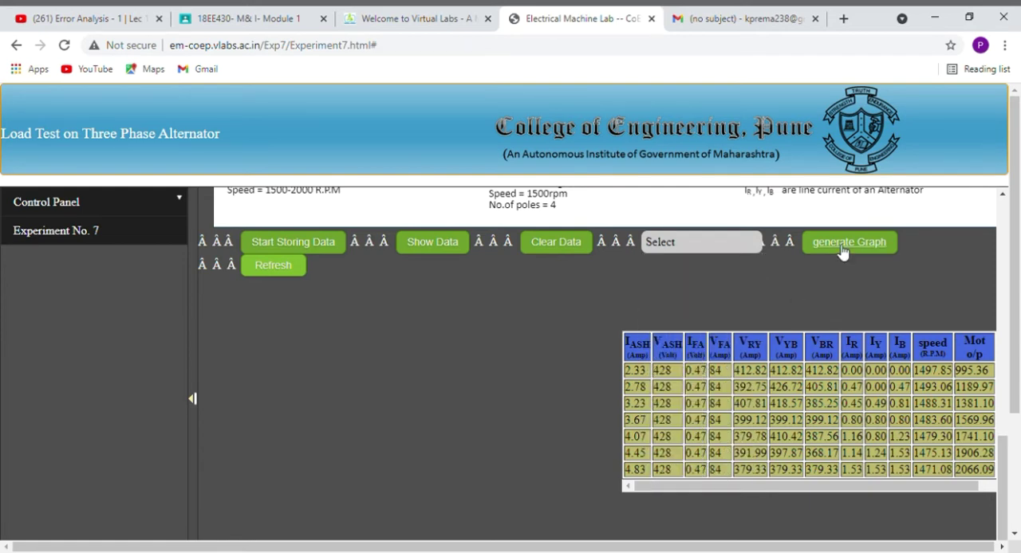
left_click(843, 251)
scroll(816, 257, "down", 2)
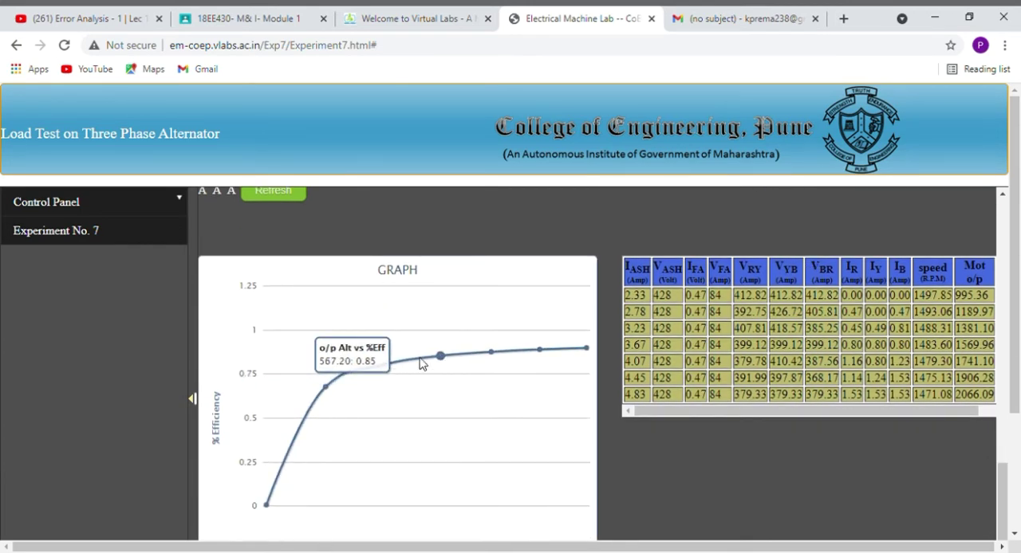
mouse_move(541, 351)
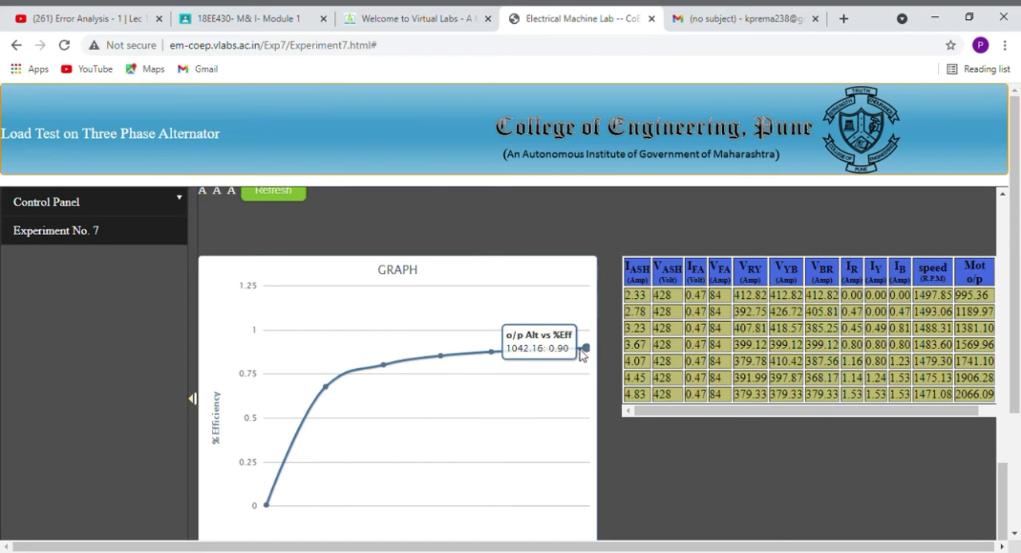
mouse_move(304, 408)
scroll(547, 495, "down", 2)
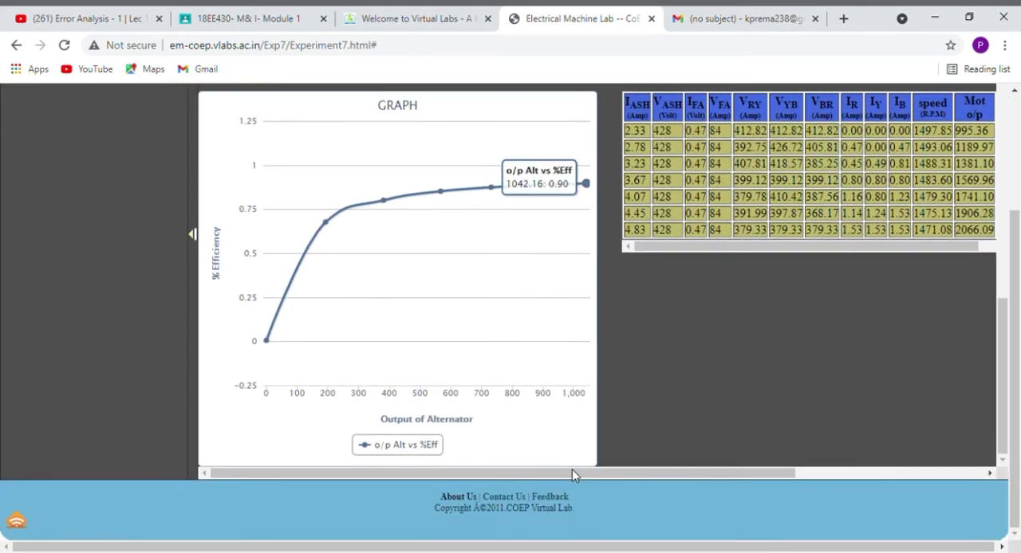
Generate the o/p Alt vs %Volt Reg graph and examine the voltage regulation curve and its axes.
scroll(653, 382, "up", 4)
left_click(695, 306)
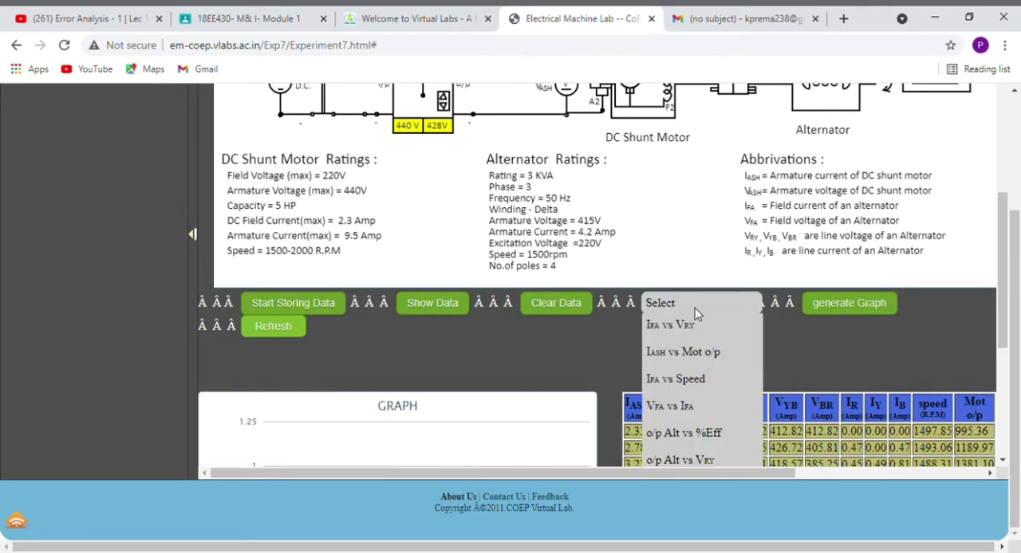
scroll(695, 343, "down", 2)
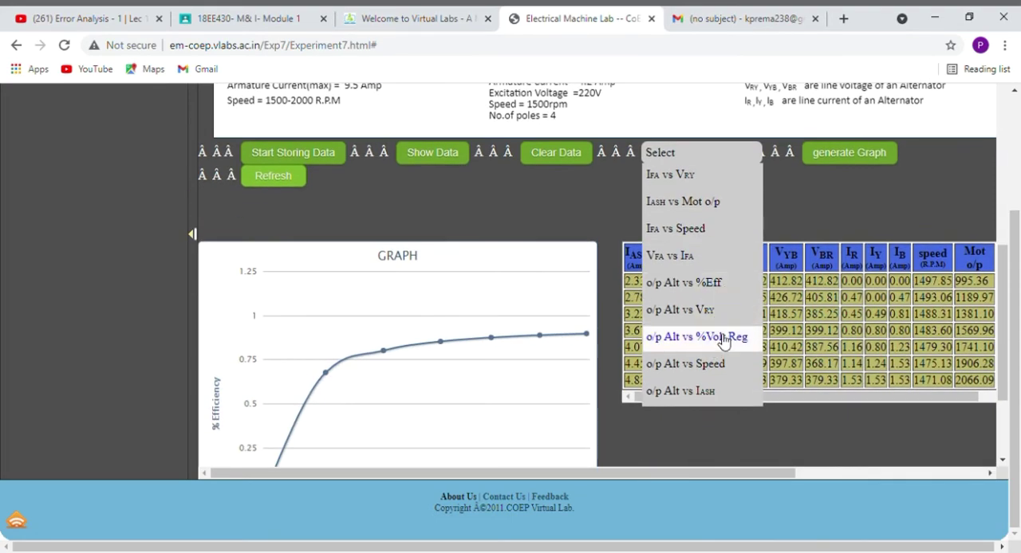
left_click(723, 342)
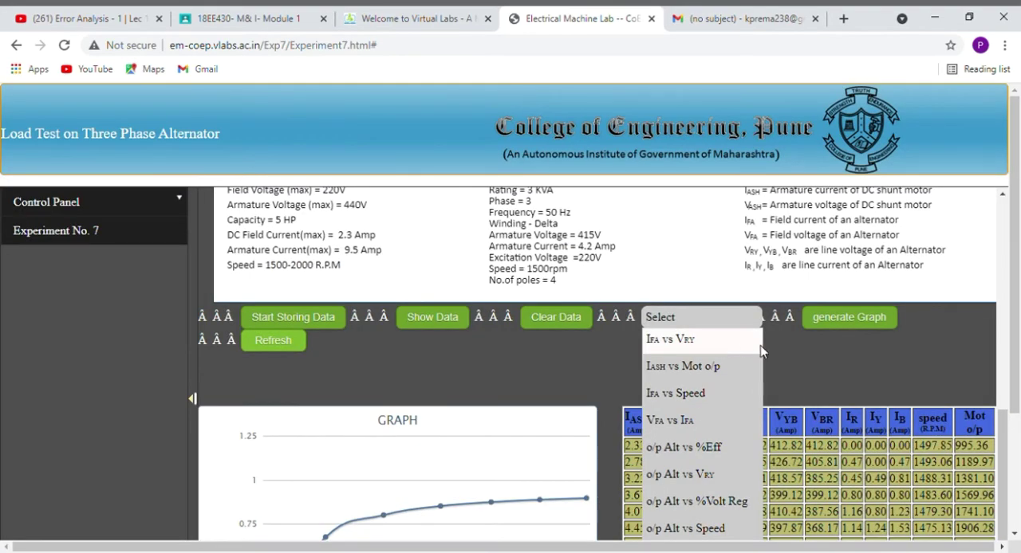
left_click(845, 329)
scroll(797, 331, "down", 3)
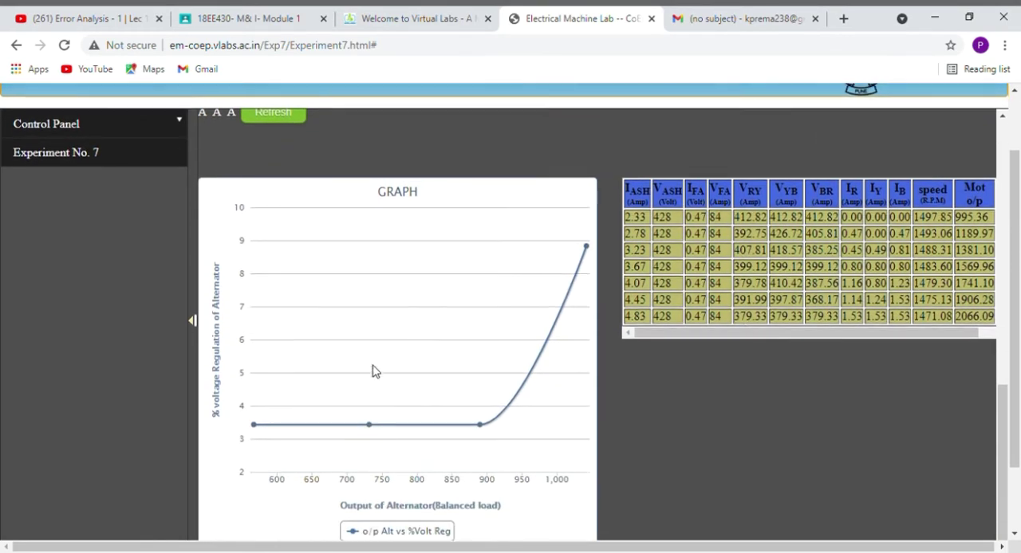
scroll(374, 371, "down", 1)
scroll(374, 371, "up", 3)
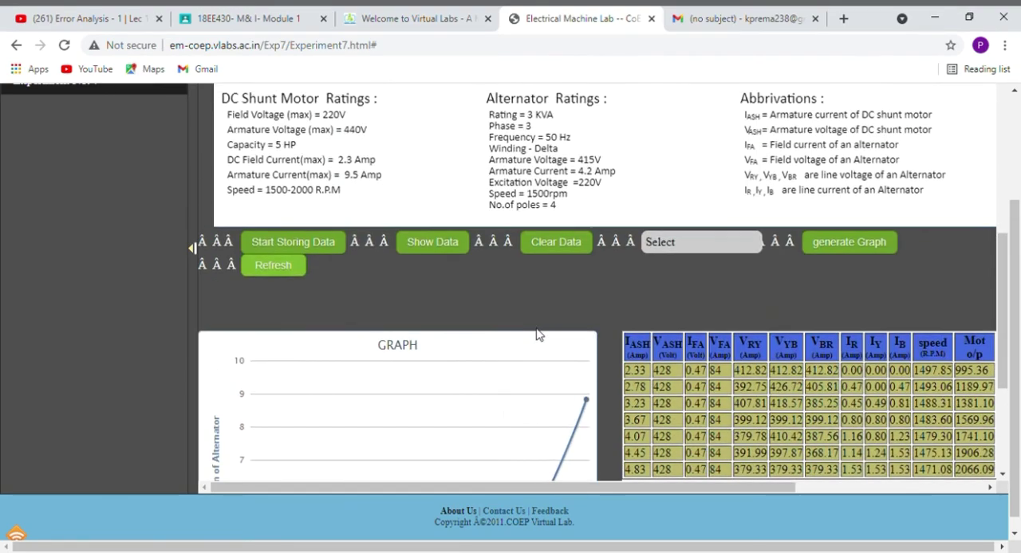
scroll(553, 338, "down", 2)
scroll(275, 399, "down", 1)
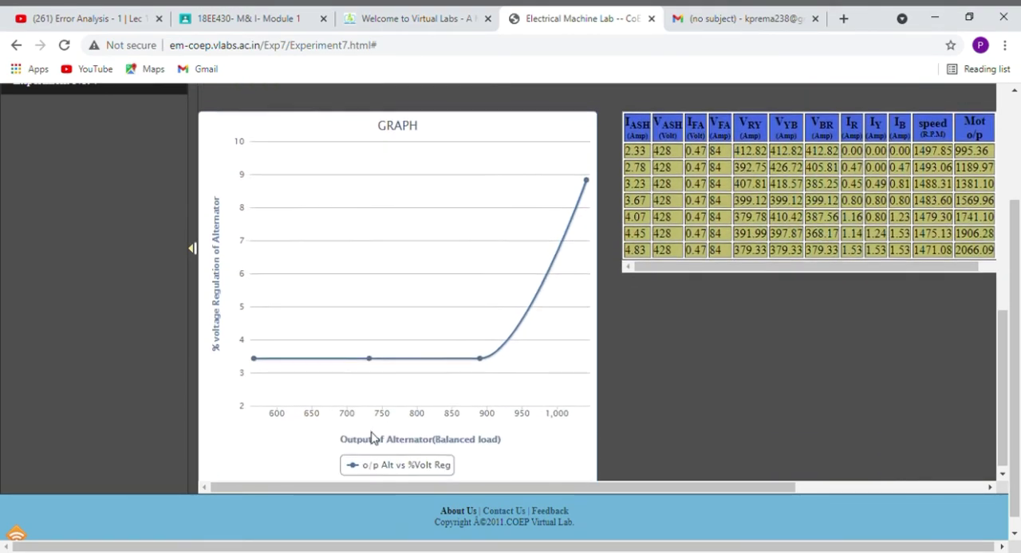
Generate the o/p Alt vs VRY graph from the stored readings.
scroll(530, 346, "up", 4)
left_click(661, 318)
scroll(661, 318, "up", 2)
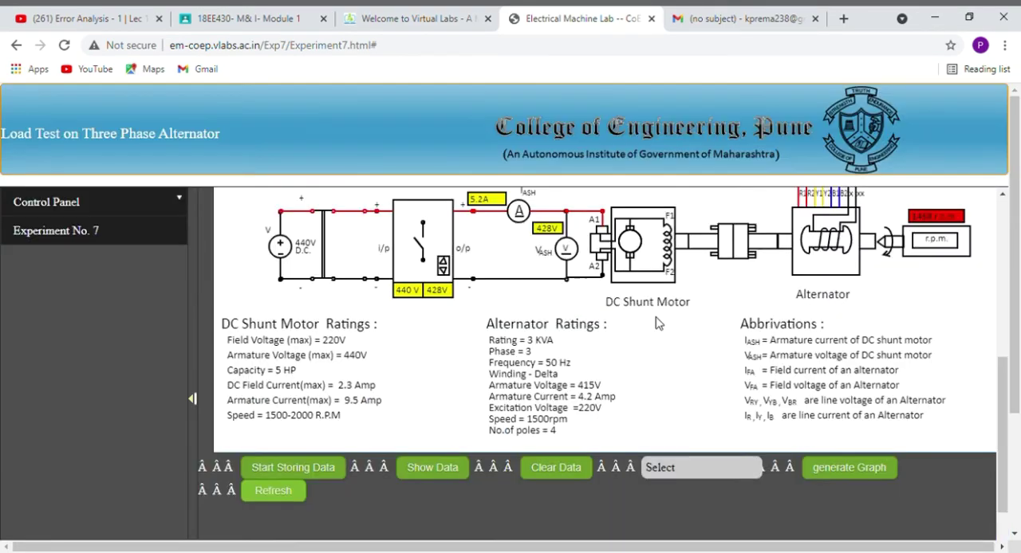
scroll(679, 392, "down", 1)
left_click(679, 392)
scroll(679, 391, "down", 3)
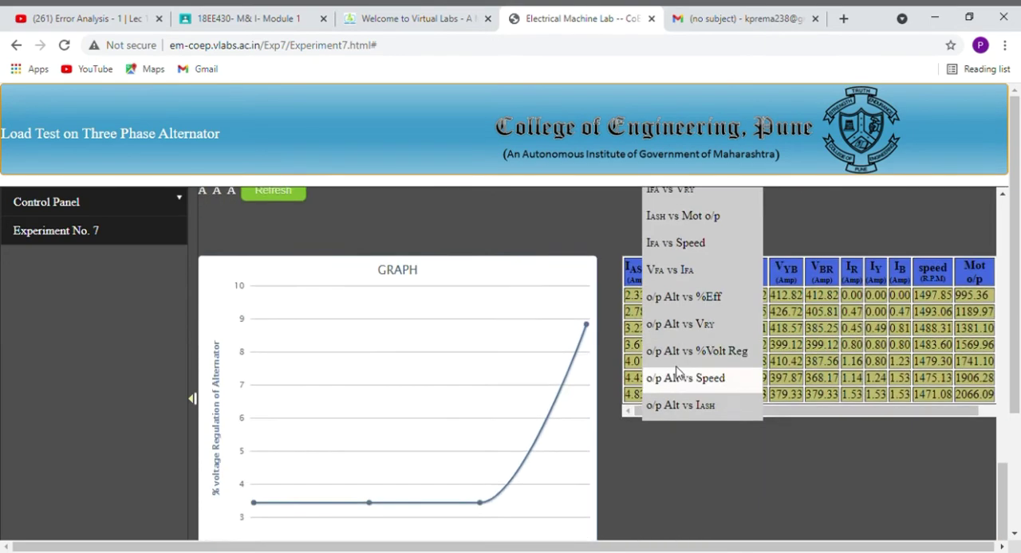
left_click(716, 326)
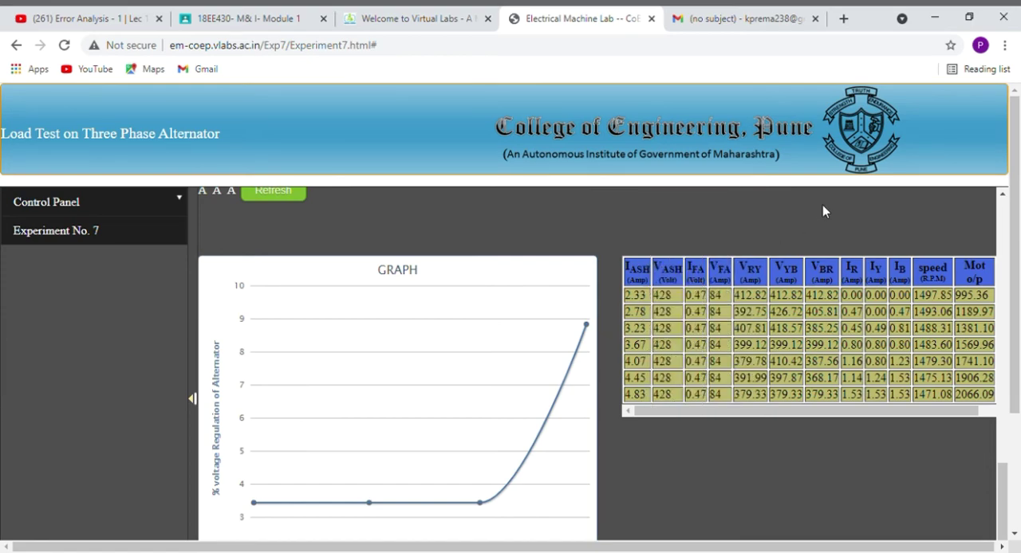
scroll(822, 205, "up", 2)
left_click(837, 323)
scroll(840, 317, "down", 2)
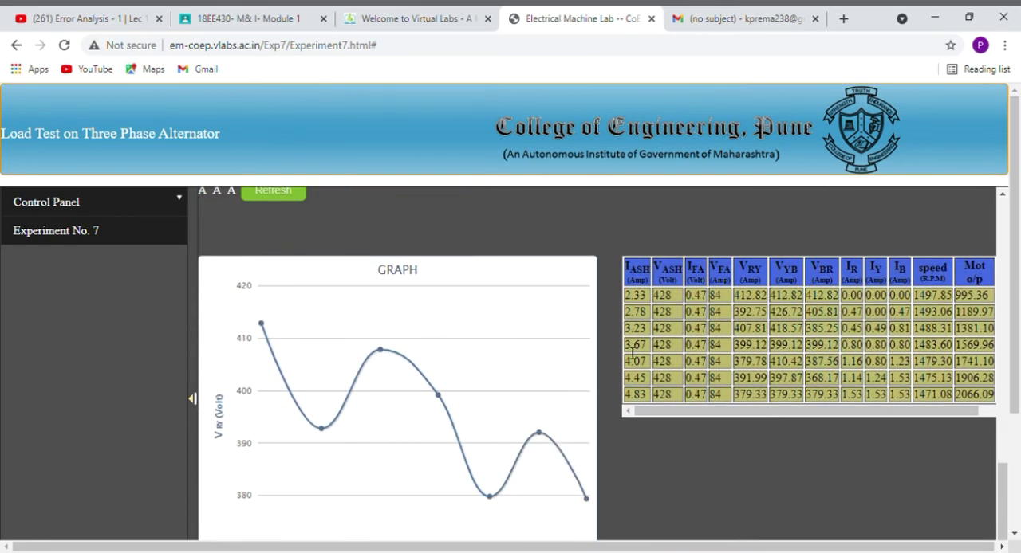
Generate the o/p Alt vs %Eff graph again in place of the line voltage curve.
scroll(840, 317, "up", 1)
left_click(715, 244)
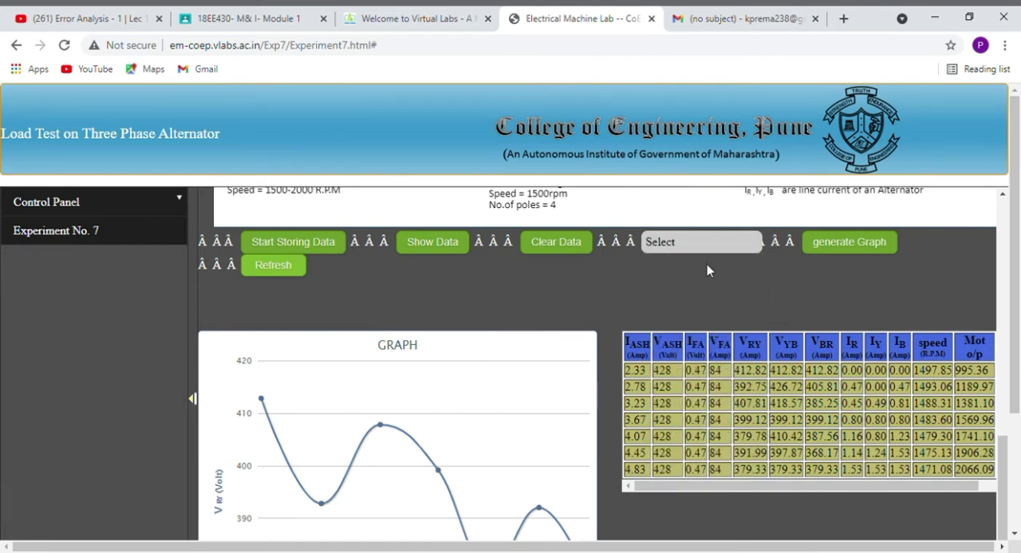
left_click(855, 243)
scroll(711, 254, "down", 1)
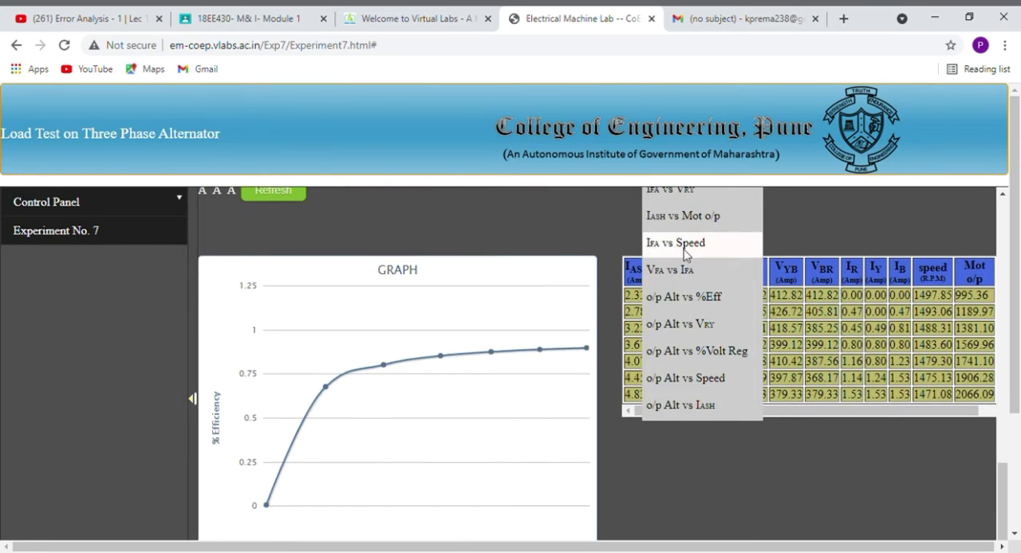
Examine the circuit's load bank and meter readings, the machine ratings and the stored data table.
scroll(847, 291, "up", 12)
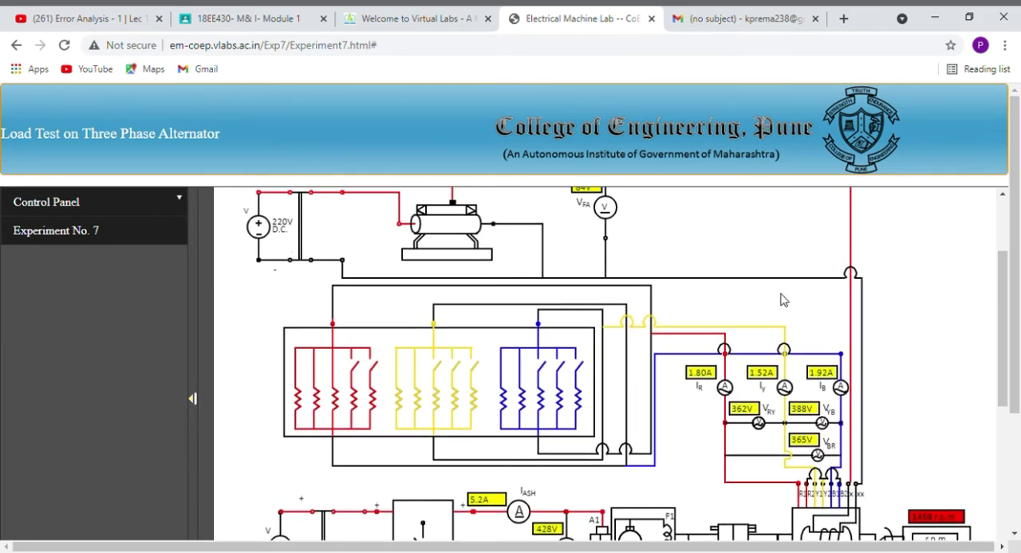
scroll(782, 300, "down", 5)
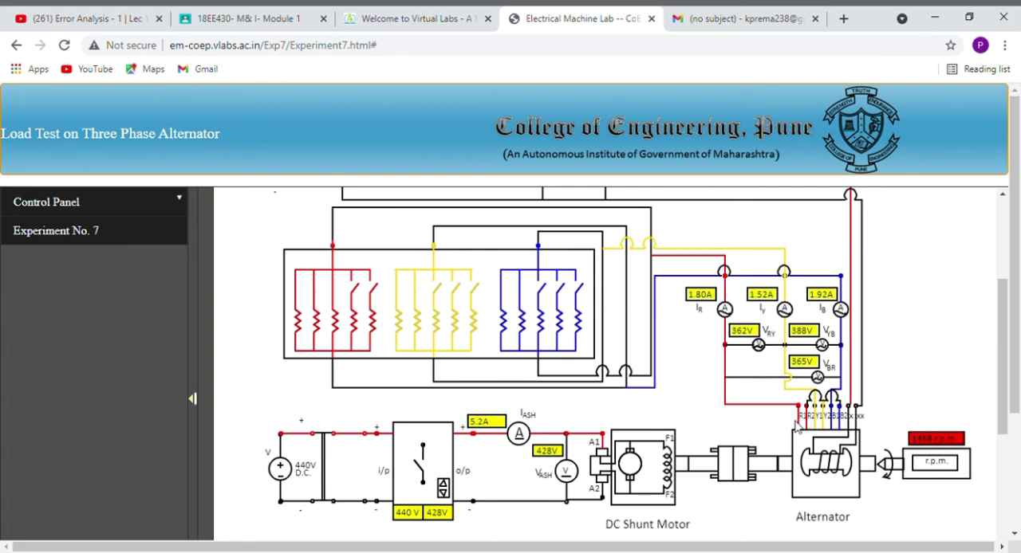
scroll(820, 429, "down", 1)
scroll(819, 429, "down", 2)
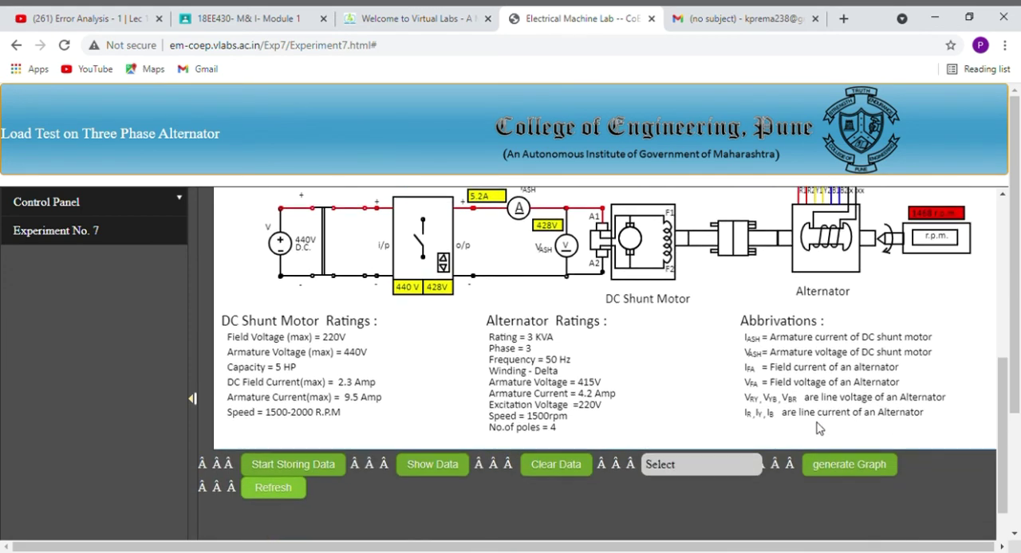
scroll(816, 429, "down", 4)
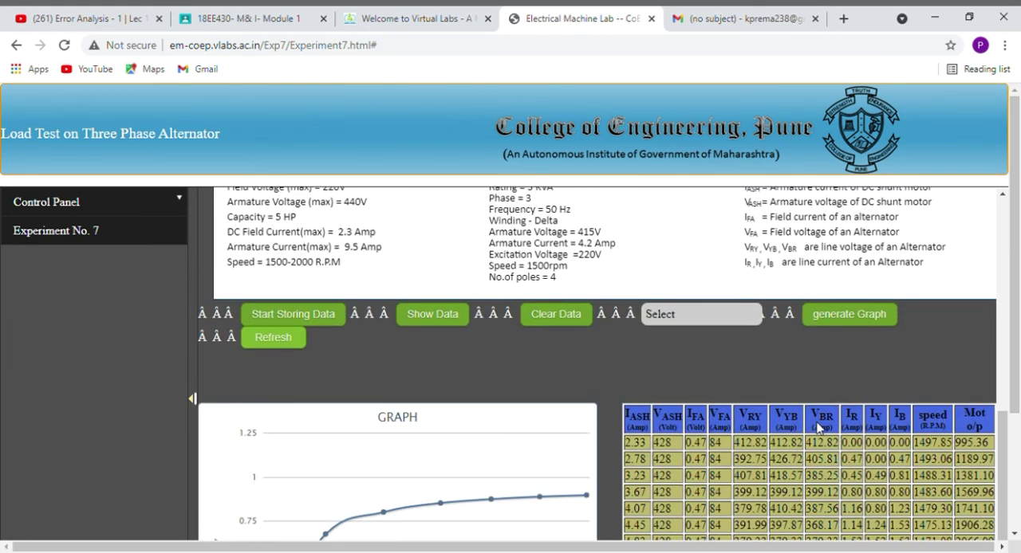
scroll(816, 429, "up", 3)
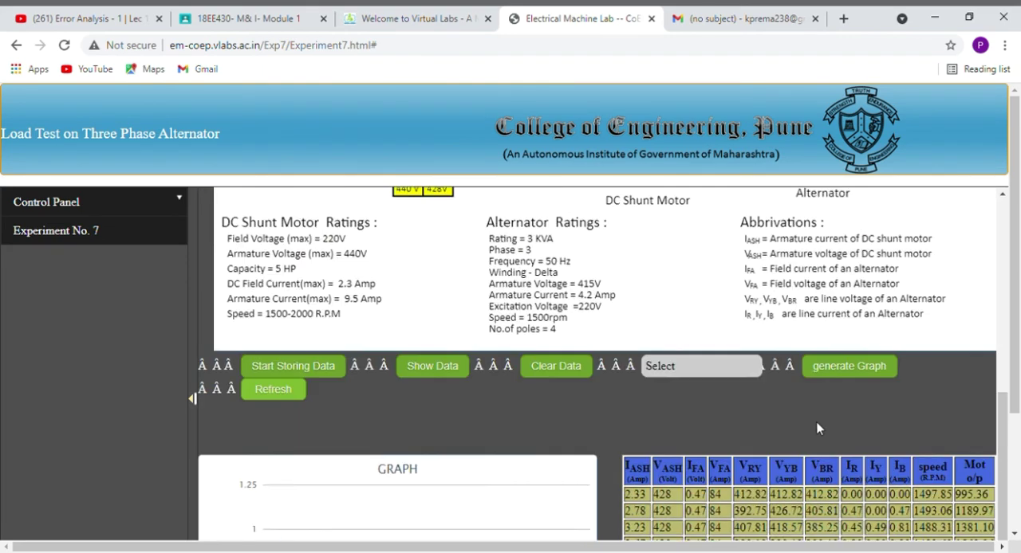
Generate the o/p Alt vs %Volt Reg graph again in place of the efficiency curve.
scroll(765, 367, "down", 1)
left_click(705, 316)
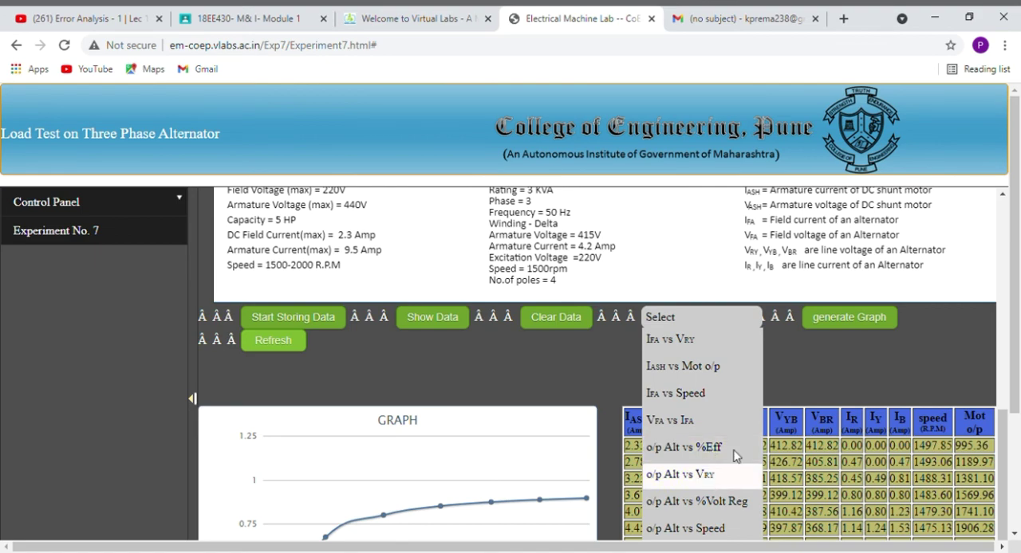
left_click(696, 501)
left_click(856, 322)
scroll(856, 326, "down", 2)
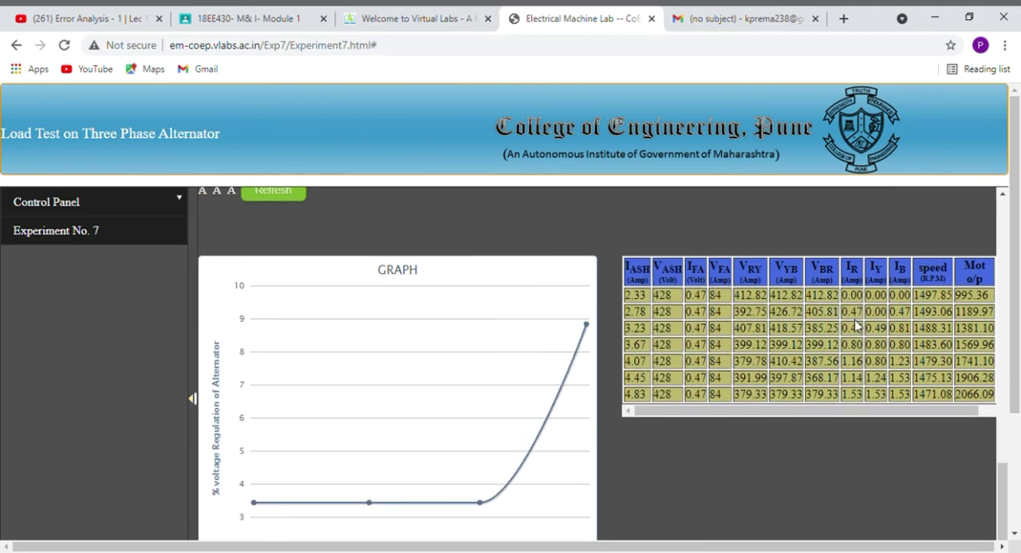
scroll(857, 327, "up", 2)
left_click(698, 321)
left_click(582, 323)
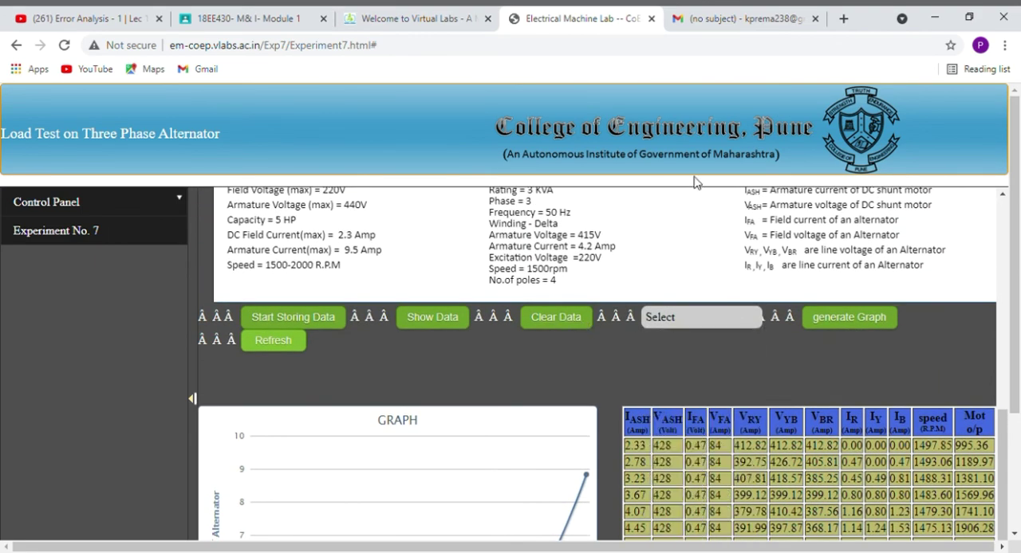